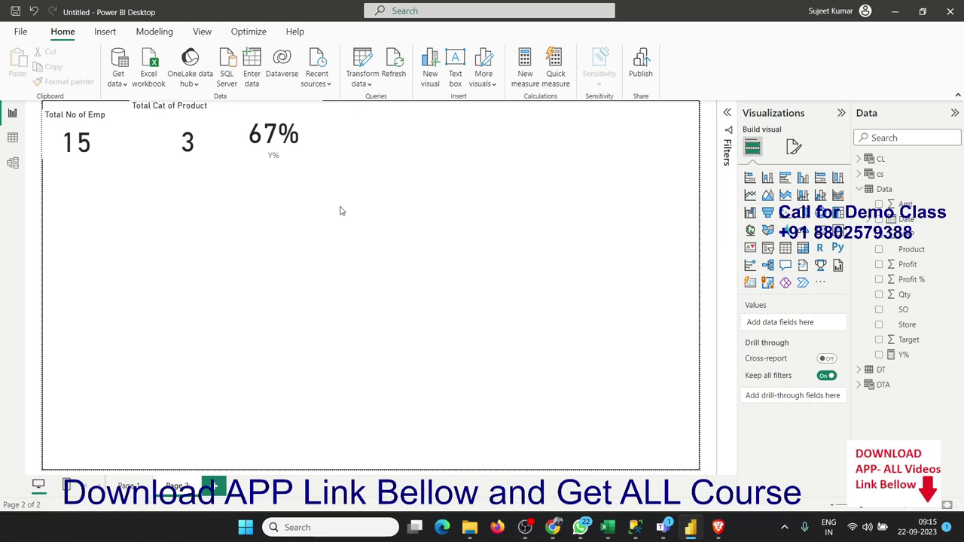
- Inspect the data tables' Profit %, SO and Qty columns, then return to the report page
{"action": "left_click", "coordinate": [14, 139]}
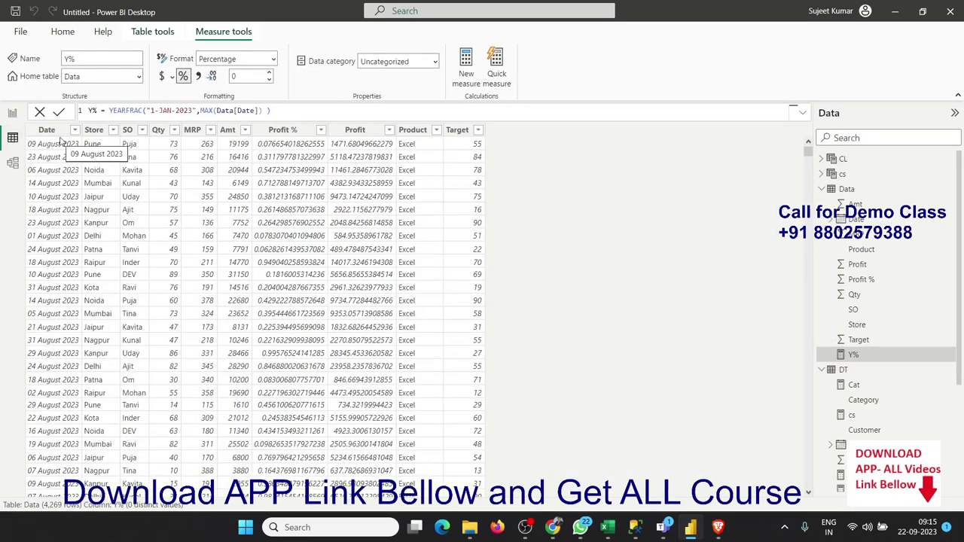
{"action": "left_click", "coordinate": [226, 208]}
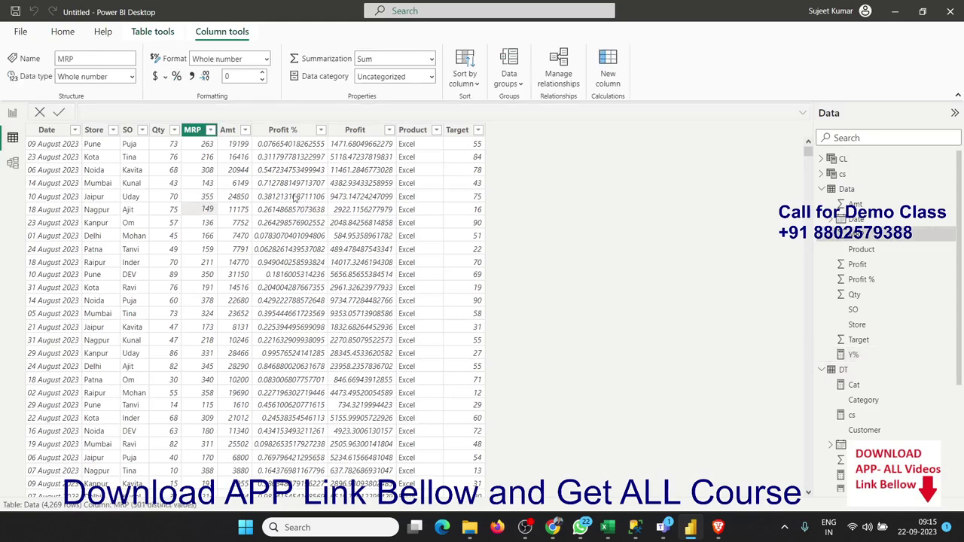
{"action": "left_click", "coordinate": [254, 170]}
{"action": "left_click", "coordinate": [128, 130]}
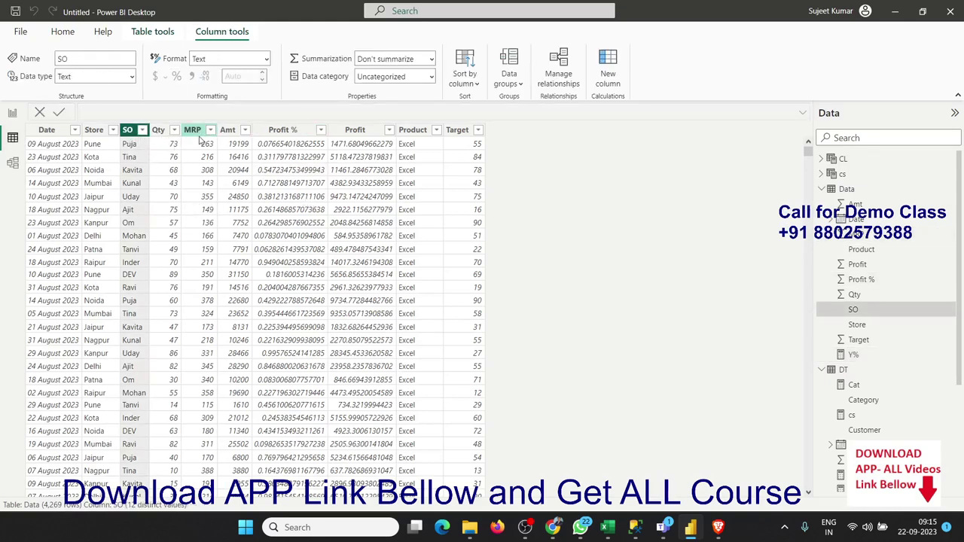
{"action": "left_click", "coordinate": [158, 131]}
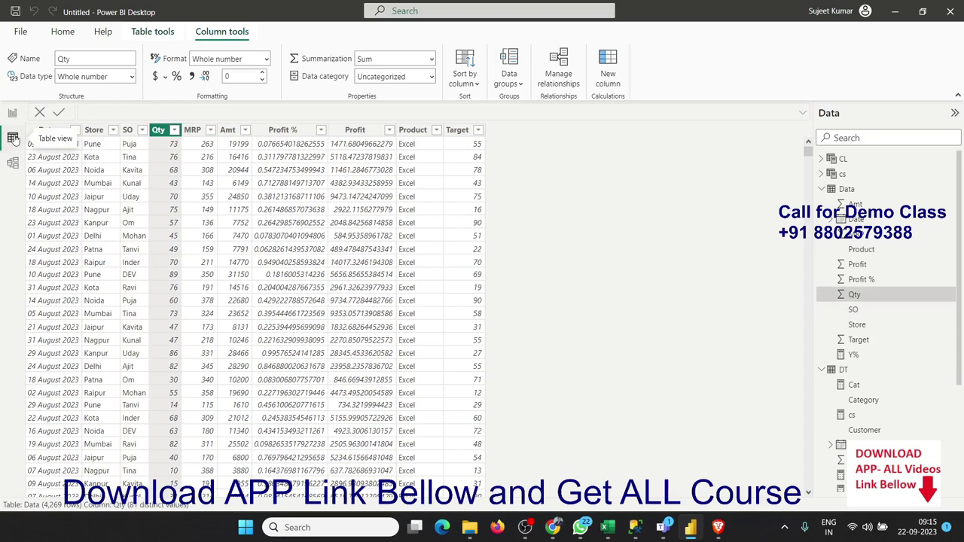
{"action": "left_click", "coordinate": [13, 115]}
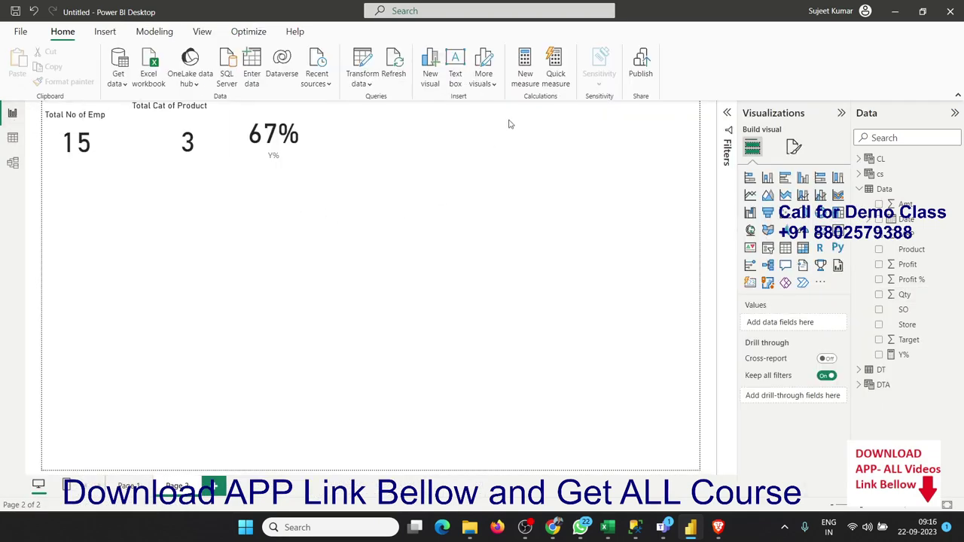
- Start a new measure Puja_Qty = CALCULATE(SUM(Data[Qty]) in the formula bar
{"action": "left_click", "coordinate": [519, 88]}
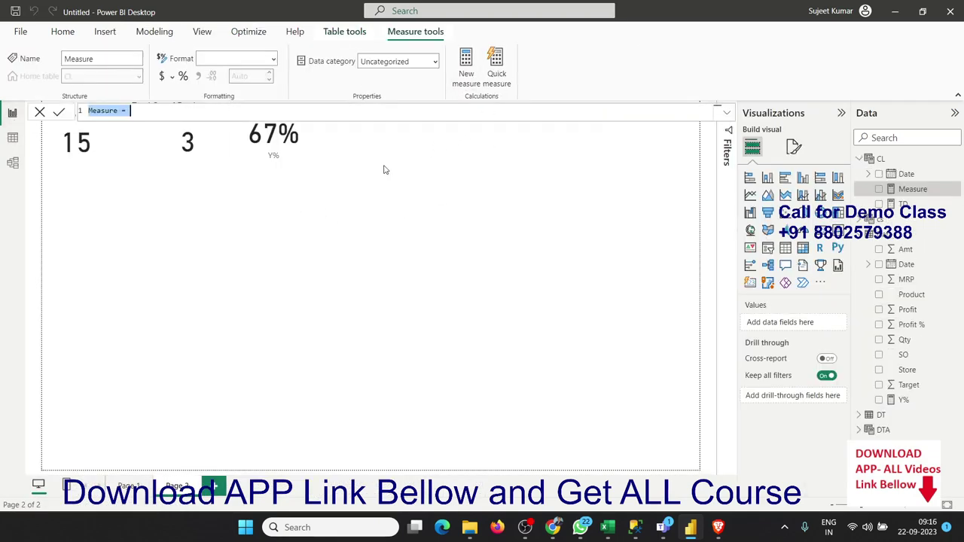
{"action": "double_click", "coordinate": [104, 111]}
{"action": "type", "text": "Puja ="}
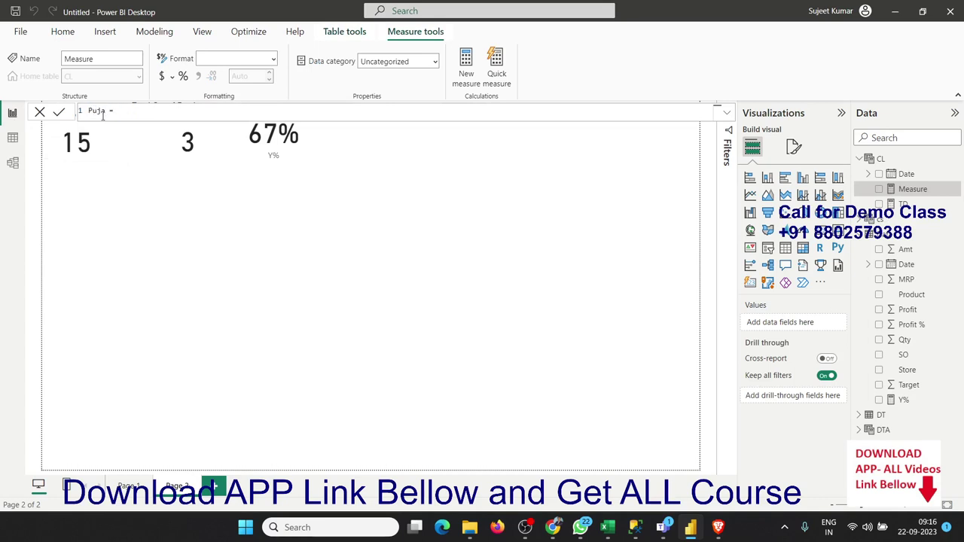
{"action": "key", "text": "BackSpace"}
{"action": "key", "text": "BackSpace"}
{"action": "type", "text": "_Qty ="}
{"action": "type", "text": "c"}
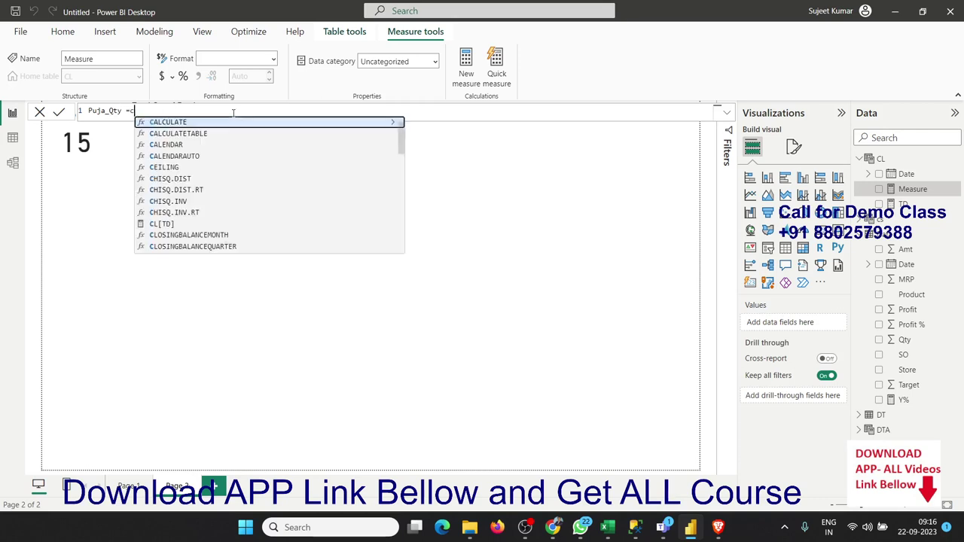
{"action": "type", "text": "al"}
{"action": "key", "text": "Tab"}
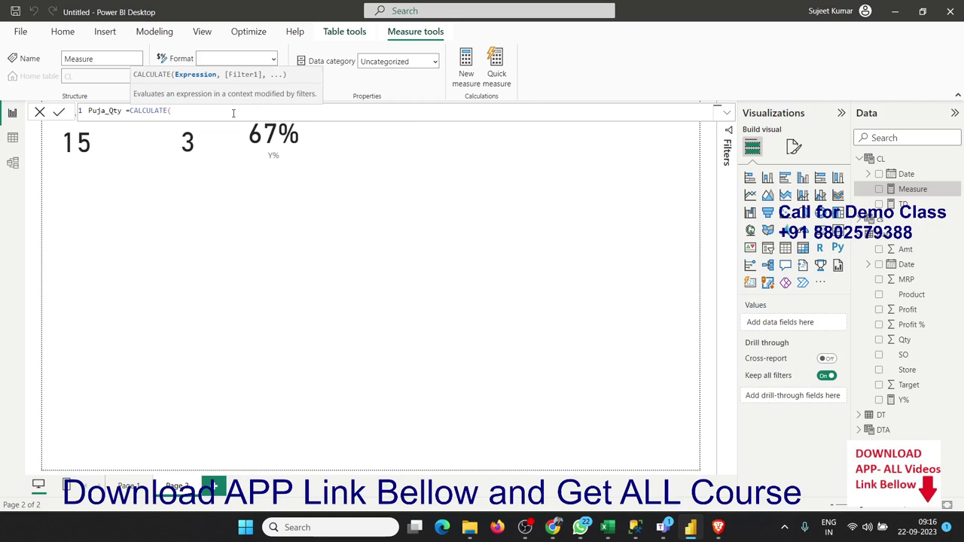
{"action": "type", "text": "su"}
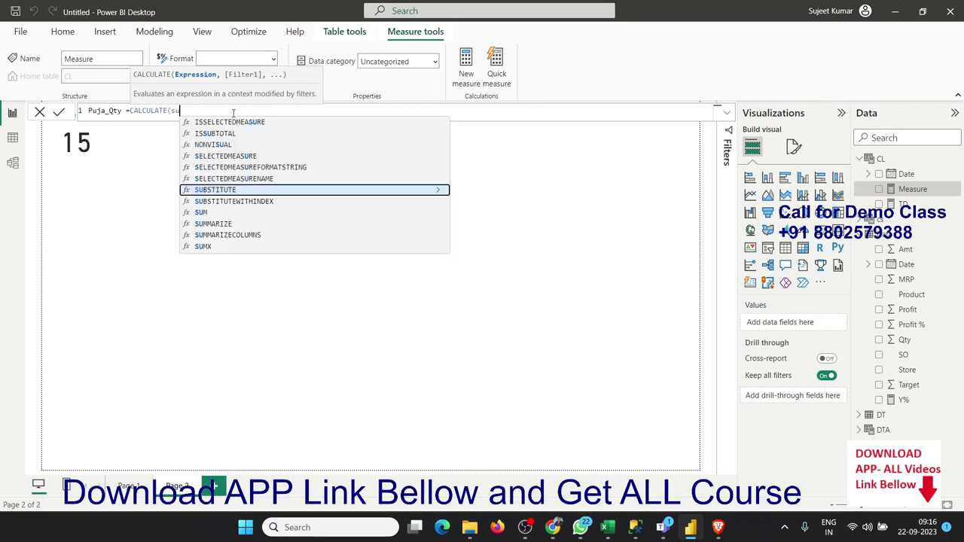
{"action": "type", "text": "m"}
{"action": "key", "text": "Tab"}
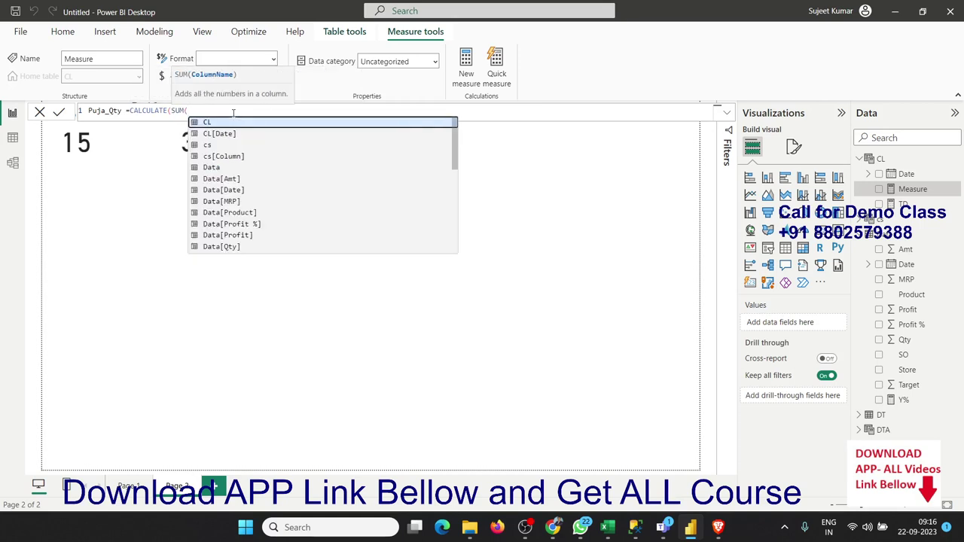
{"action": "key", "text": "Down"}
{"action": "key", "text": "Down"}
{"action": "key", "text": "Down"}
{"action": "key", "text": "Down"}
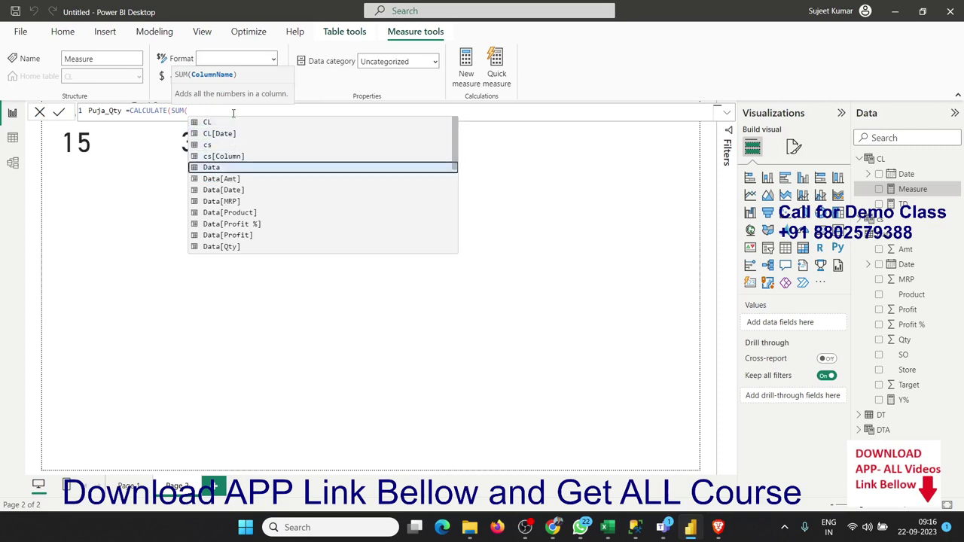
{"action": "key", "text": "Down"}
{"action": "key", "text": "Down"}
{"action": "key", "text": "Up"}
{"action": "key", "text": "Down"}
{"action": "key", "text": "Down"}
{"action": "key", "text": "Down"}
{"action": "key", "text": "Down"}
{"action": "key", "text": "Down"}
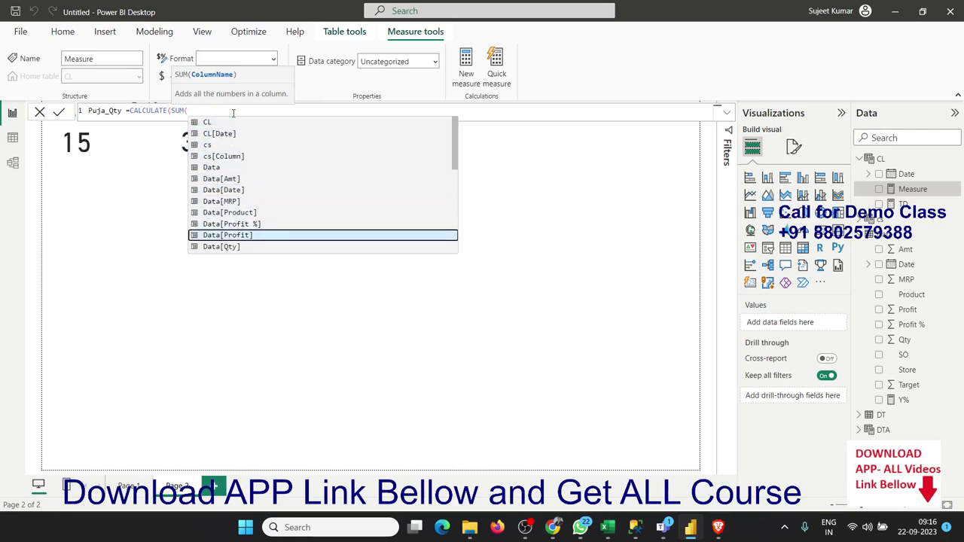
{"action": "key", "text": "Down"}
{"action": "key", "text": "Tab"}
- Finish the Puja_Qty formula with the filter Data[SO]="Puja" and commit it
{"action": "type", "text": ")"}
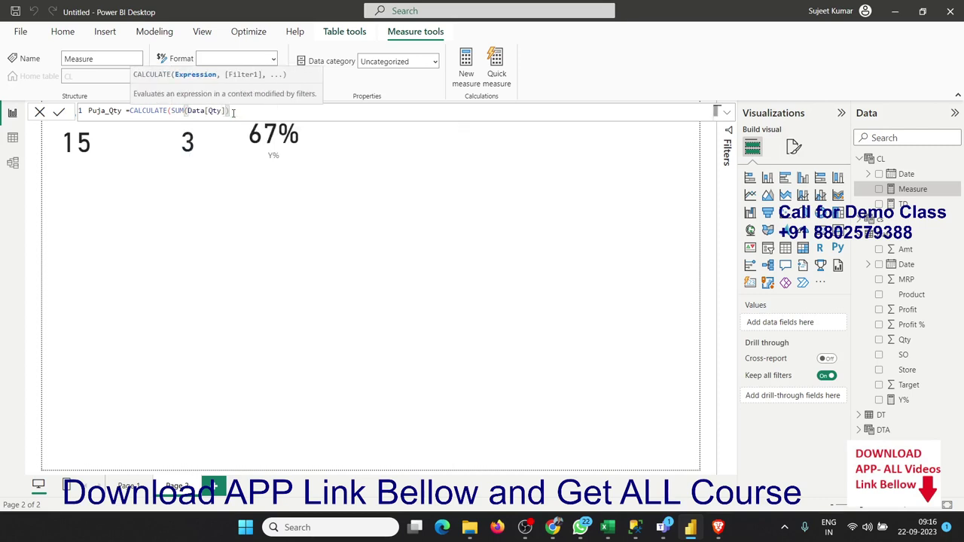
{"action": "type", "text": ","}
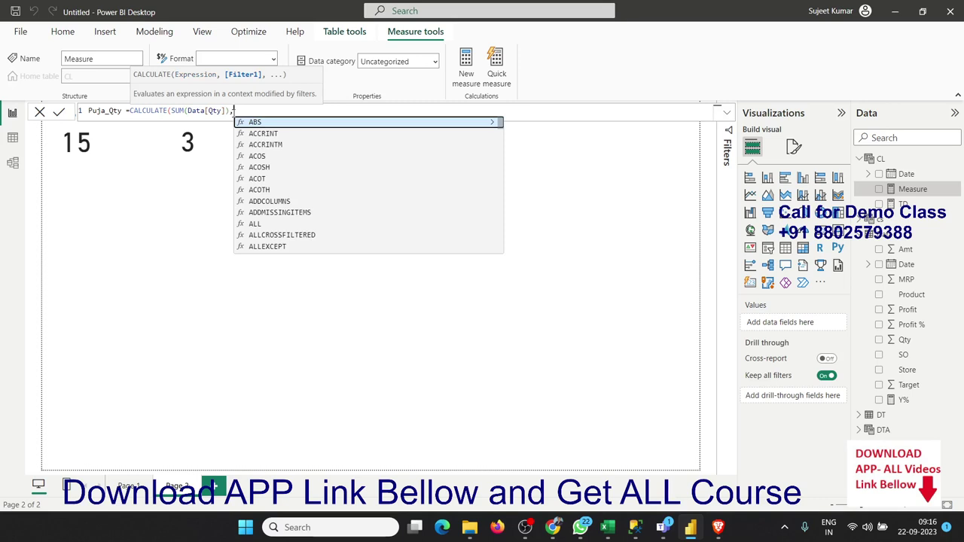
{"action": "type", "text": "so"}
{"action": "key", "text": "Tab"}
{"action": "type", "text": "="}
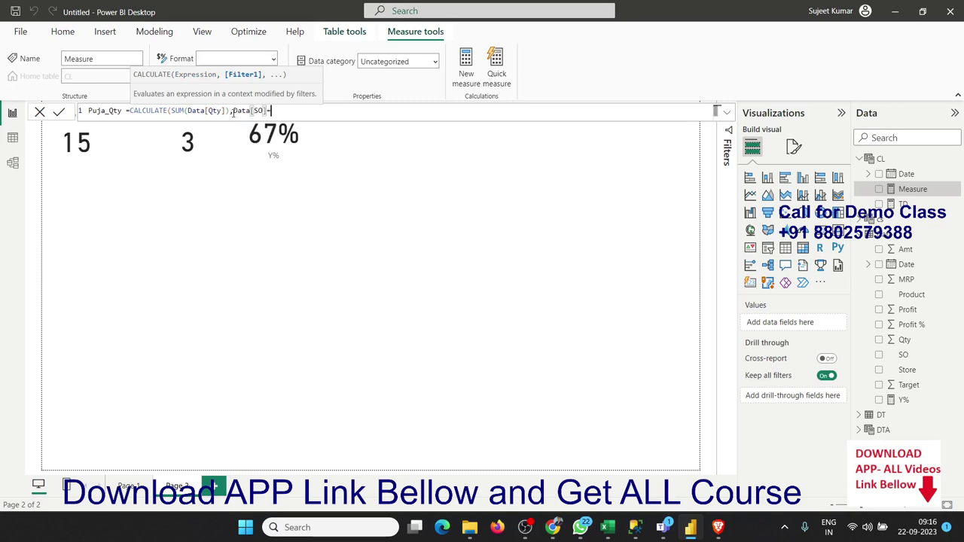
{"action": "type", "text": "'Puja'"}
{"action": "type", "text": ")"}
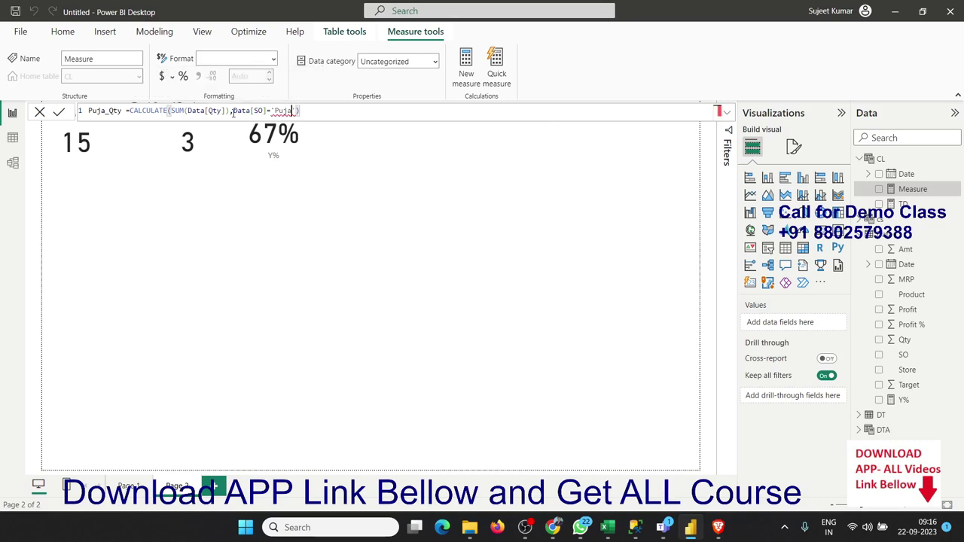
{"action": "key", "text": "BackSpace"}
{"action": "type", "text": "\""}
{"action": "key", "text": "Right"}
{"action": "key", "text": "Right"}
{"action": "key", "text": "Right"}
{"action": "key", "text": "ctrl+shift+Left"}
{"action": "key", "text": "Right"}
{"action": "key", "text": "Delete"}
{"action": "type", "text": "\""}
{"action": "key", "text": "Return"}
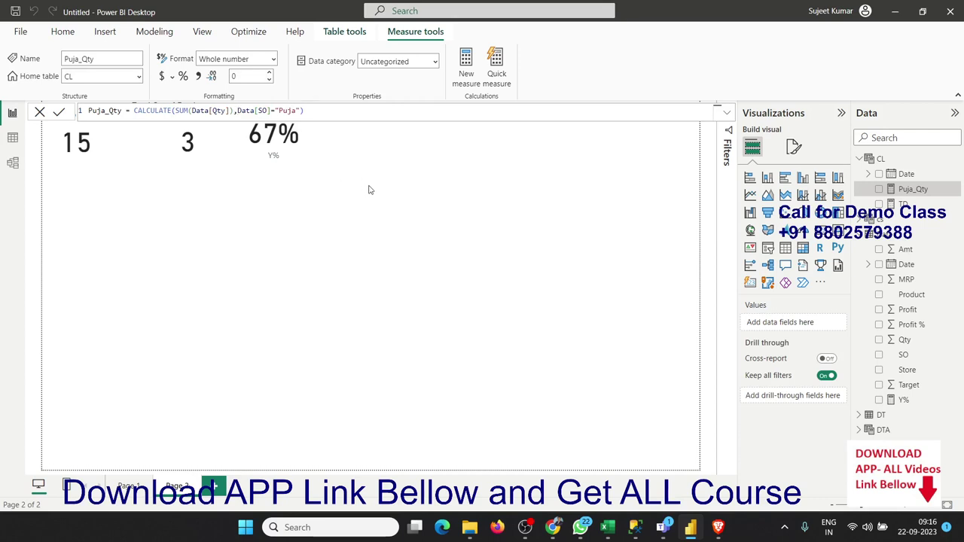
- Add a card beside the 67% card showing Puja_Qty as 19K, and resize it
{"action": "left_click", "coordinate": [397, 170]}
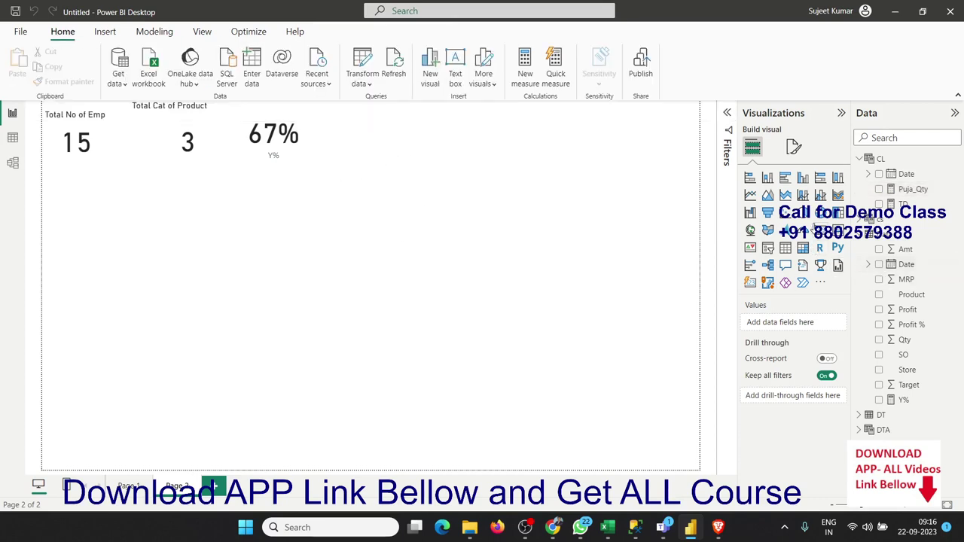
{"action": "left_click", "coordinate": [815, 226]}
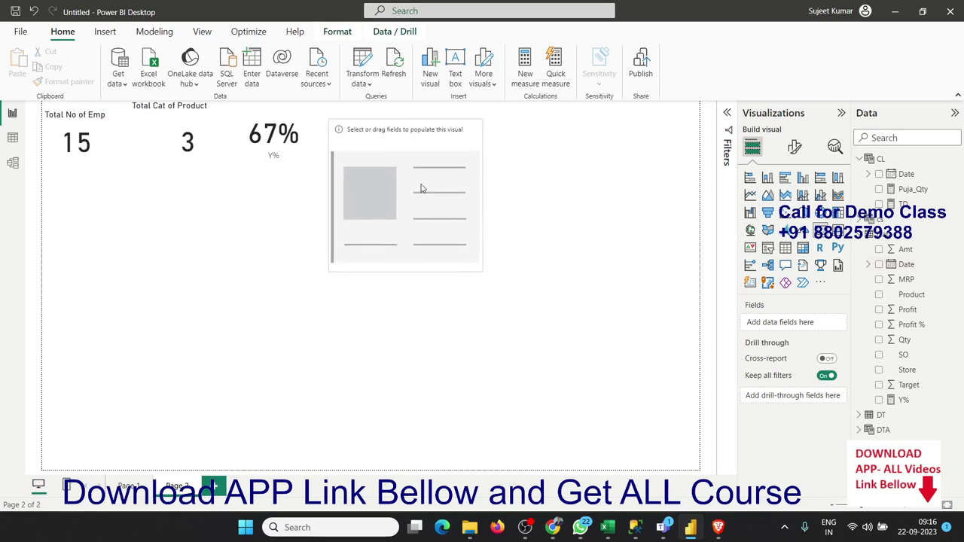
{"action": "left_click_drag", "start_coordinate": [466, 228], "coordinate": [418, 180]}
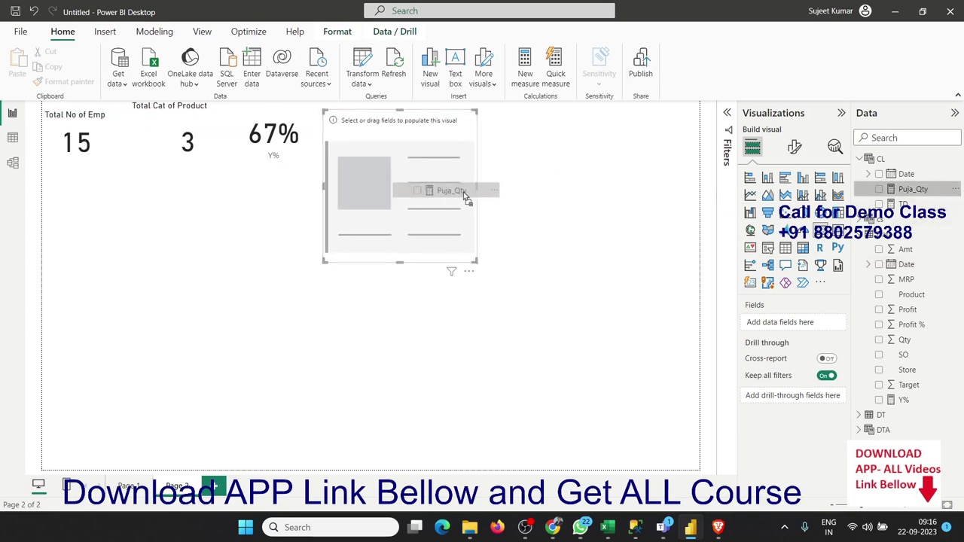
{"action": "left_click_drag", "start_coordinate": [913, 189], "coordinate": [410, 189]}
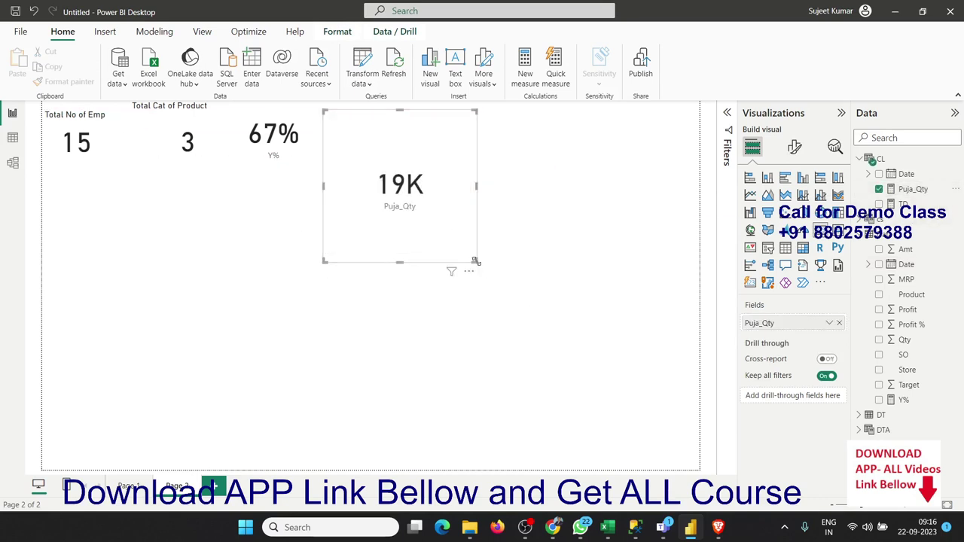
{"action": "mouse_move", "coordinate": [475, 263]}
{"action": "left_mouse_down"}
{"action": "mouse_move", "coordinate": [488, 190]}
{"action": "mouse_move", "coordinate": [486, 180]}
{"action": "mouse_move", "coordinate": [469, 180]}
{"action": "left_mouse_up"}
{"action": "left_click", "coordinate": [517, 203]}
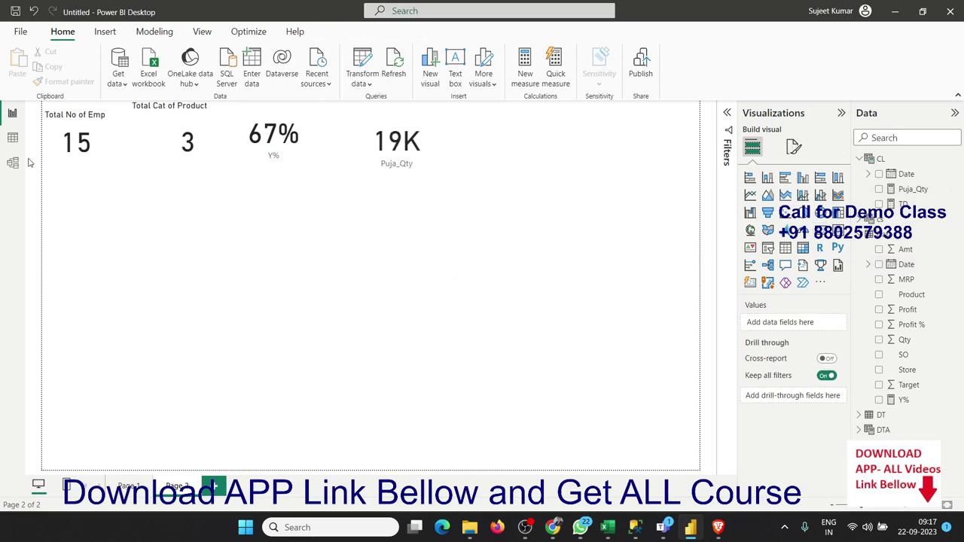
- Switch to table view and display the Data table's 4,269 rows
{"action": "left_click", "coordinate": [15, 139]}
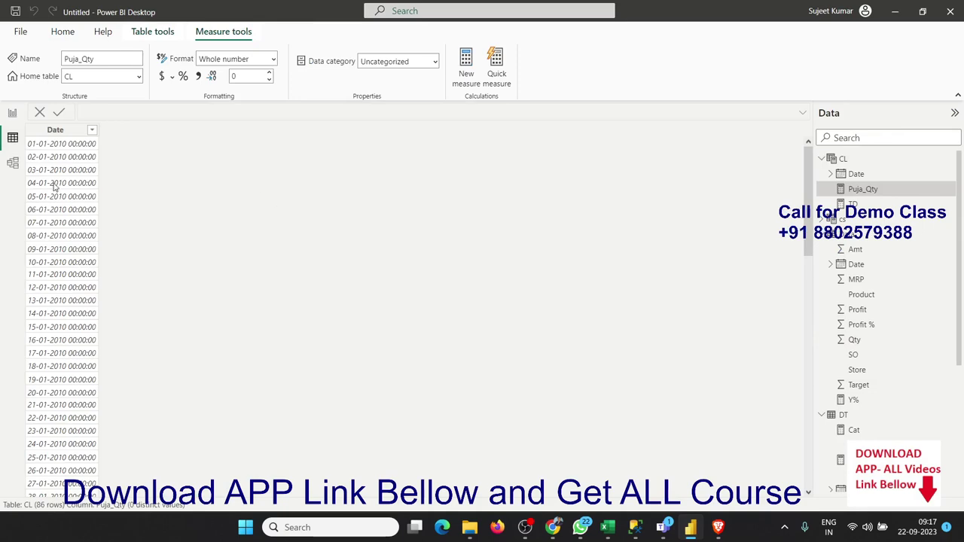
{"action": "left_click", "coordinate": [821, 158]}
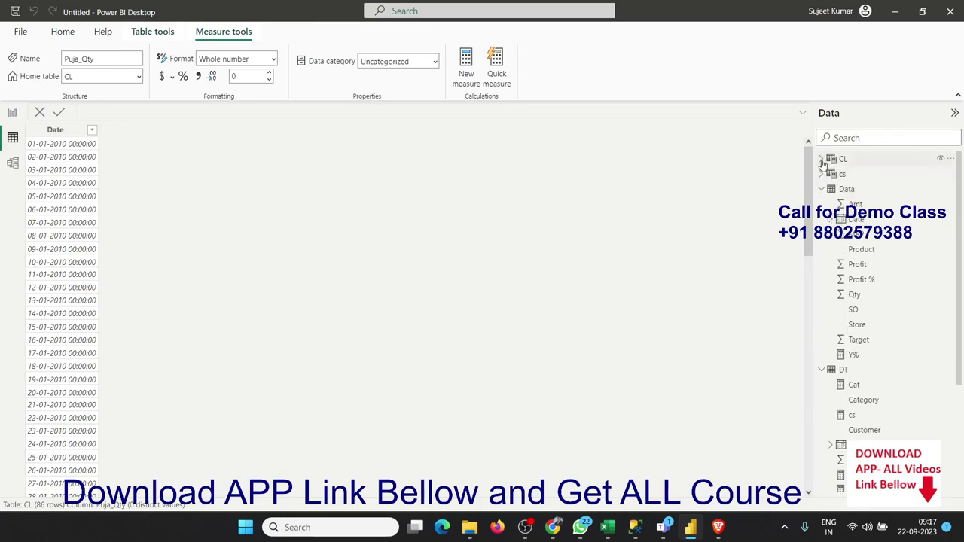
{"action": "left_click", "coordinate": [846, 189]}
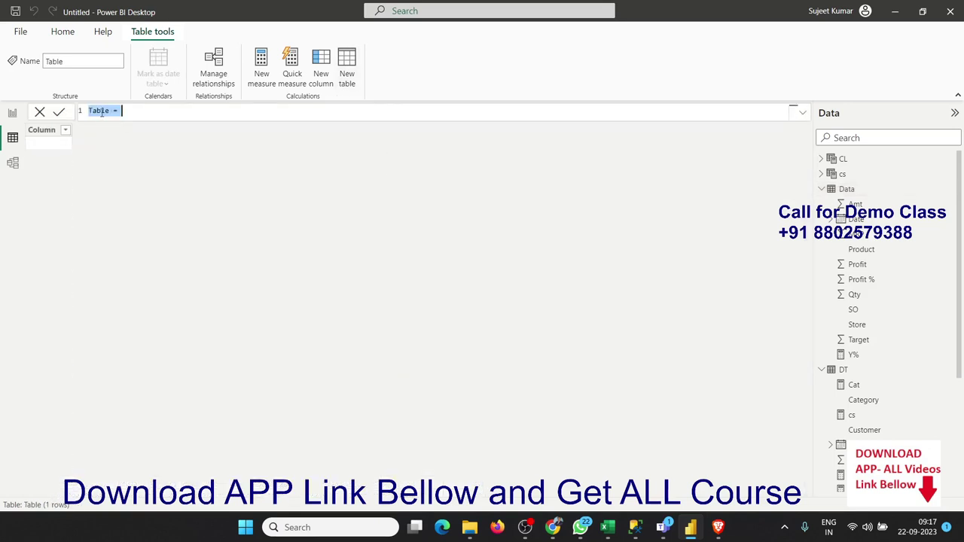
- Create the calculated table SO = ALL(Data[SO]), listing 12 distinct SO values
{"action": "double_click", "coordinate": [99, 111]}
{"action": "type", "text": "A"}
{"action": "type", "text": "S"}
{"action": "type", "text": "O"}
{"action": "key", "text": "End"}
{"action": "type", "text": "all"}
{"action": "key", "text": "Tab"}
{"action": "key", "text": "Down"}
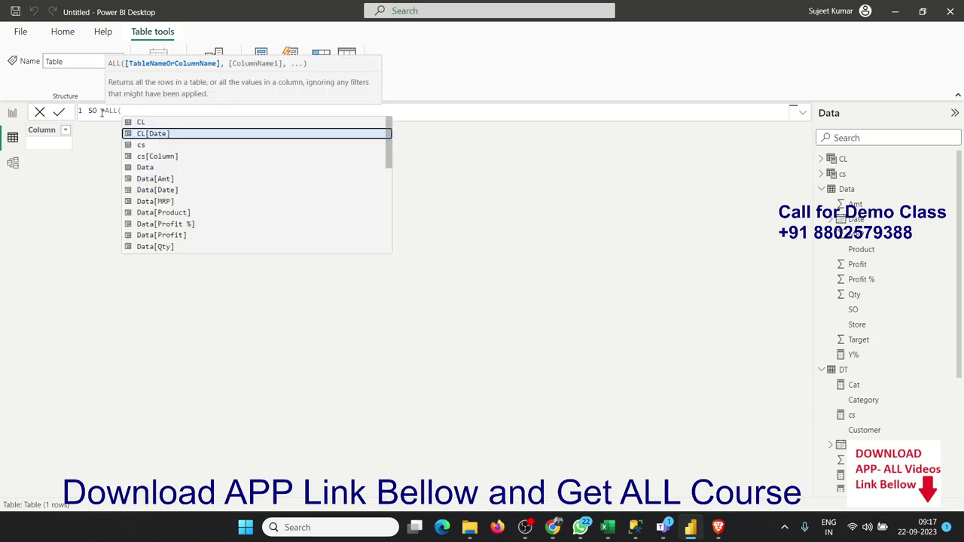
{"action": "key", "text": "Down"}
{"action": "key", "text": "Down"}
{"action": "key", "text": "Down"}
{"action": "key", "text": "Down"}
{"action": "key", "text": "Down"}
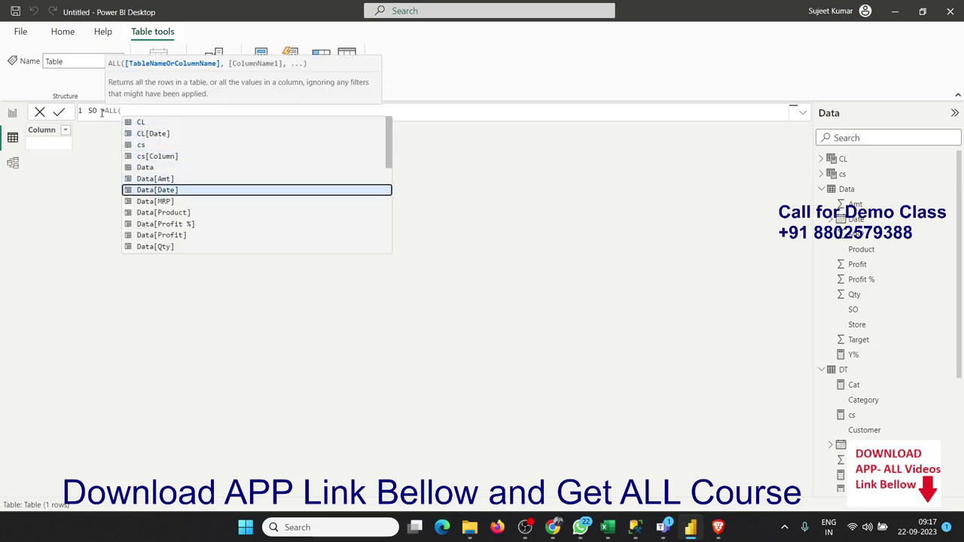
{"action": "key", "text": "Down"}
{"action": "key", "text": "Down"}
{"action": "key", "text": "Down"}
{"action": "key", "text": "Down"}
{"action": "key", "text": "Down"}
{"action": "key", "text": "Down"}
{"action": "key", "text": "Down"}
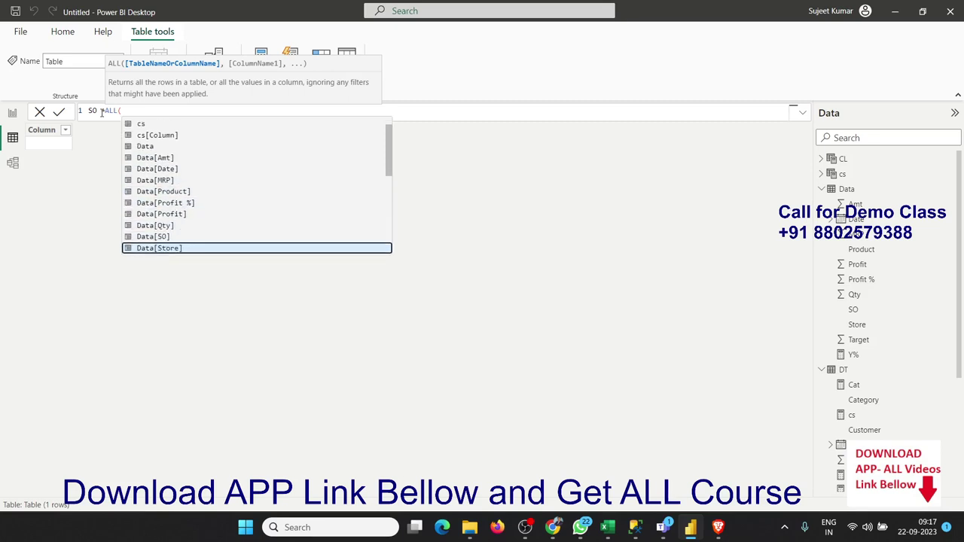
{"action": "key", "text": "Up"}
{"action": "key", "text": "Tab"}
{"action": "type", "text": ")"}
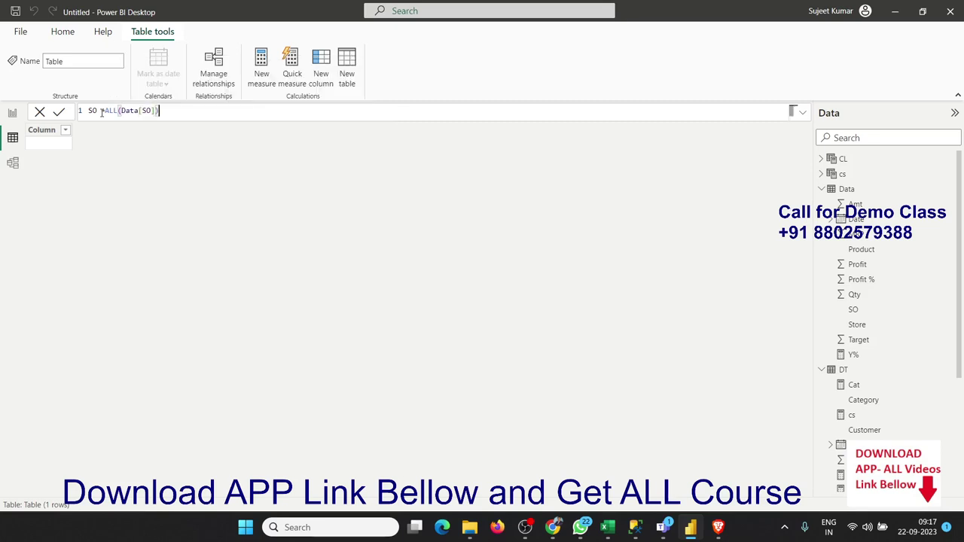
{"action": "key", "text": "Return"}
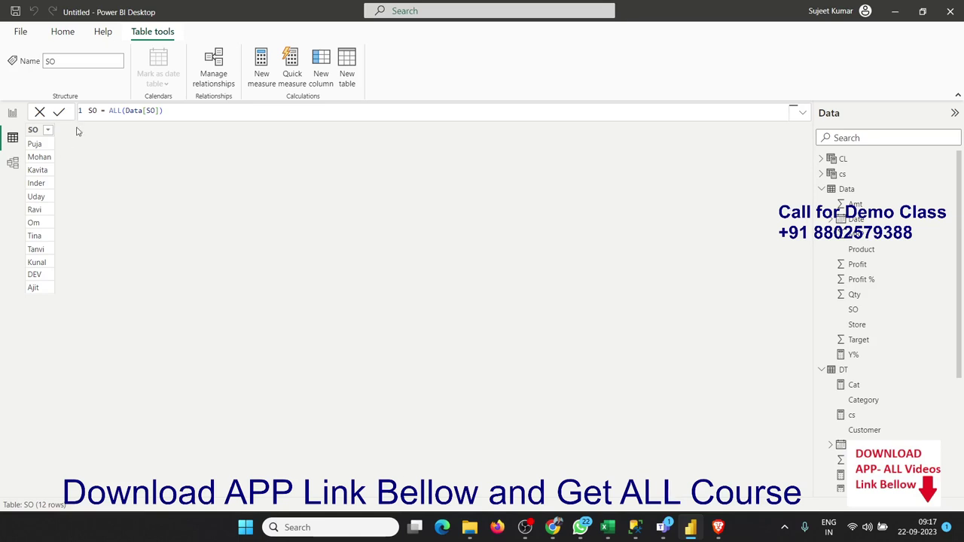
- Start a new SO table column with CALCULATE(SUM(Data[Qty])
{"action": "left_click", "coordinate": [324, 85]}
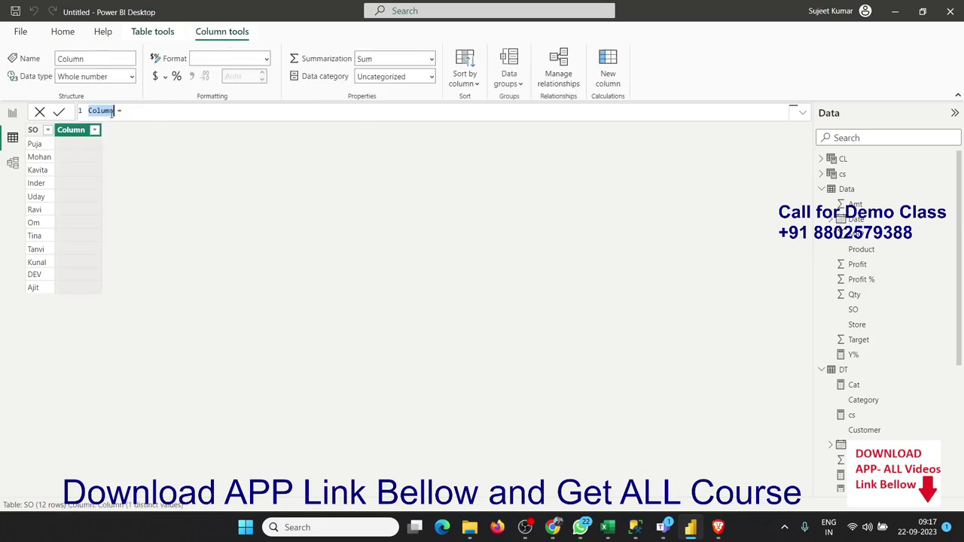
{"action": "type", "text": "0"}
{"action": "type", "text": "ev"}
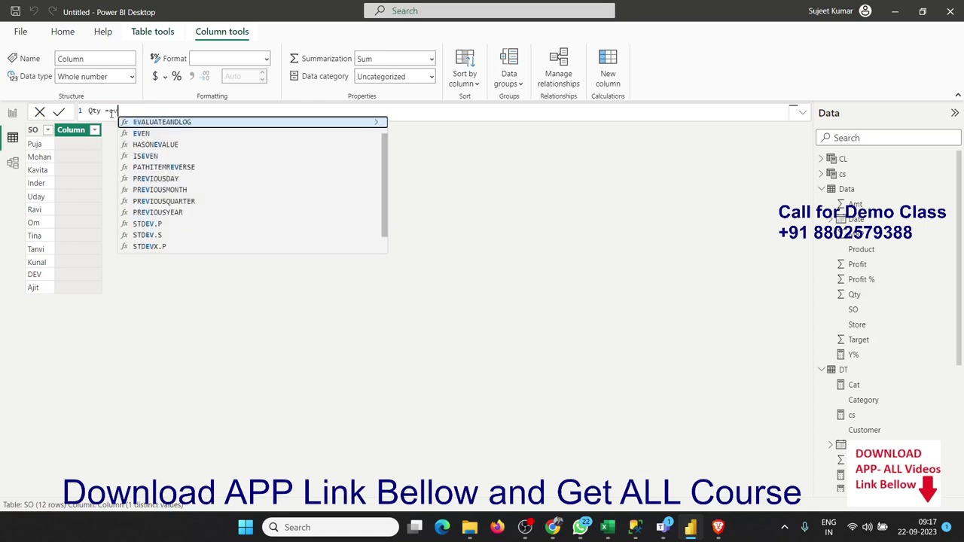
{"action": "key", "text": "BackSpace"}
{"action": "key", "text": "BackSpace"}
{"action": "type", "text": "ca"}
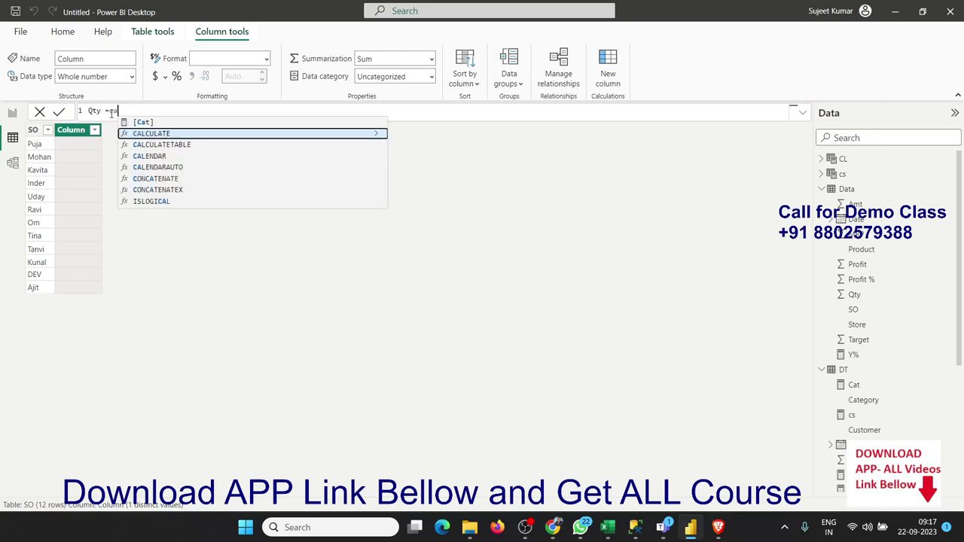
{"action": "key", "text": "Tab"}
{"action": "type", "text": "s"}
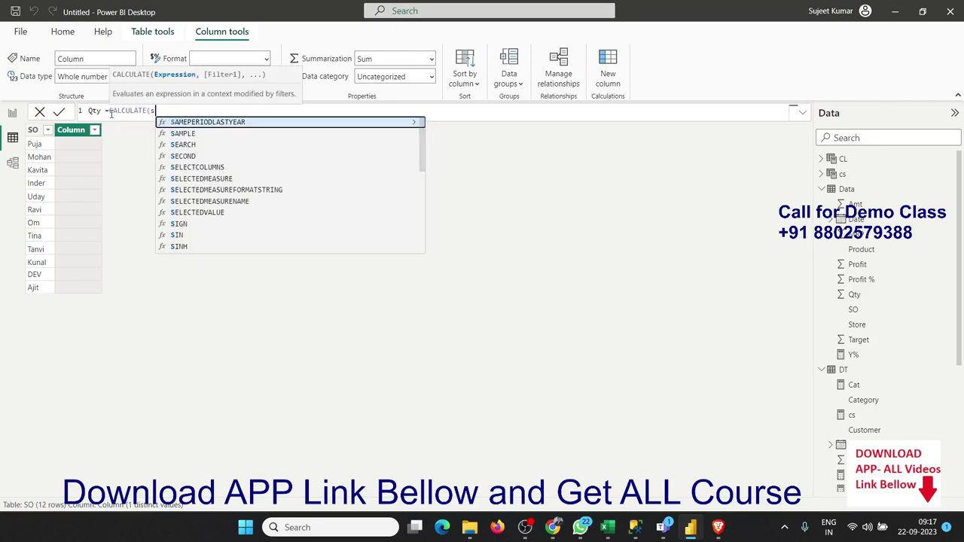
{"action": "type", "text": "um"}
{"action": "key", "text": "Down"}
{"action": "key", "text": "Up"}
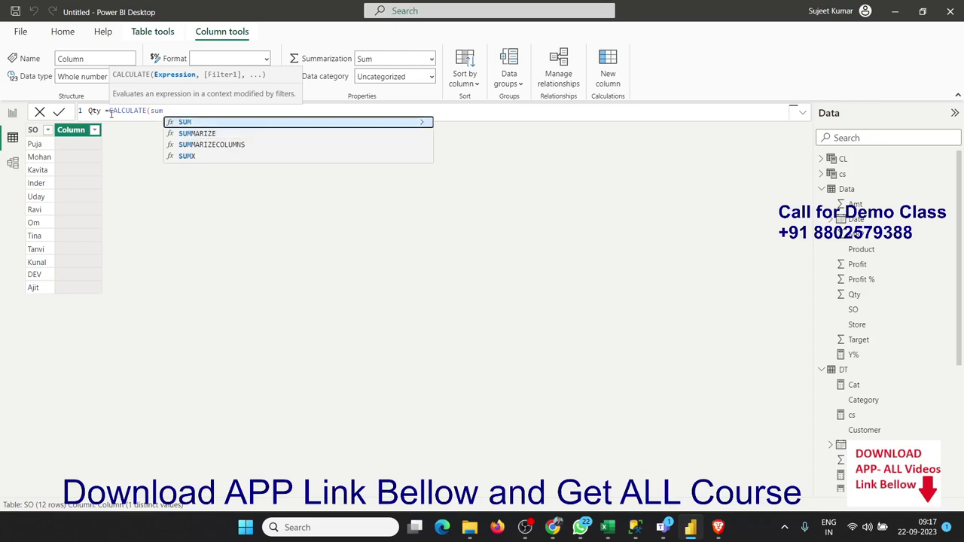
{"action": "key", "text": "Tab"}
{"action": "type", "text": "qty"}
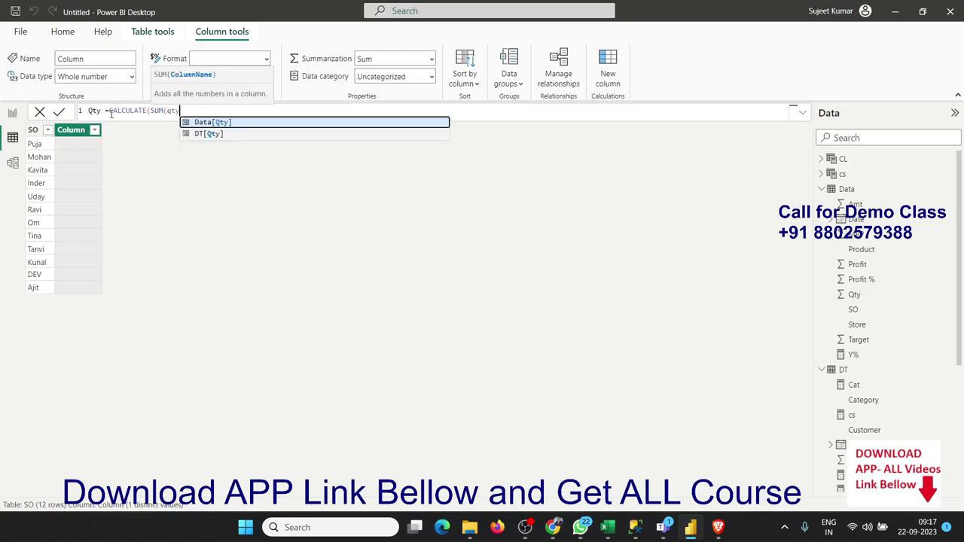
{"action": "key", "text": "Tab"}
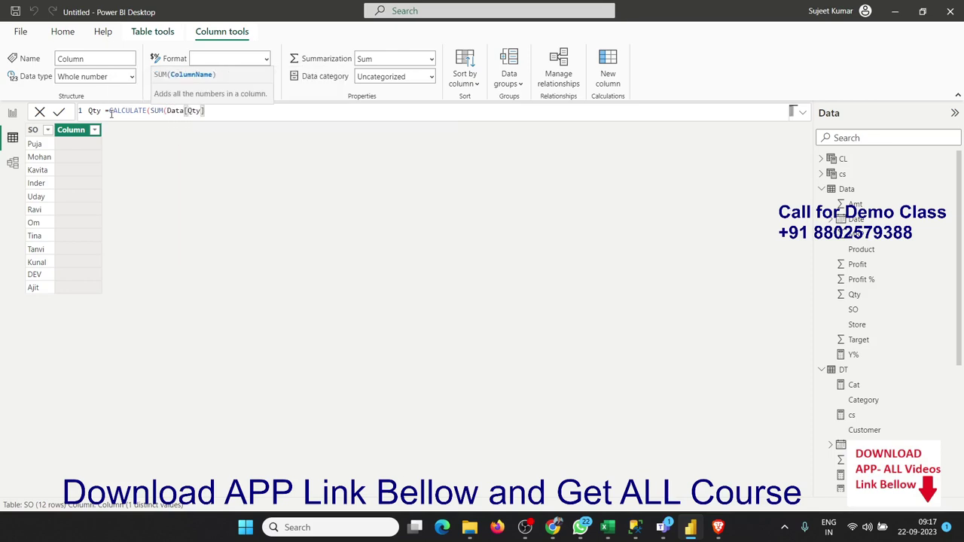
- Add the filter Data[SO]=Data[SO] and commit, giving 216298 in every row
{"action": "type", "text": ")"}
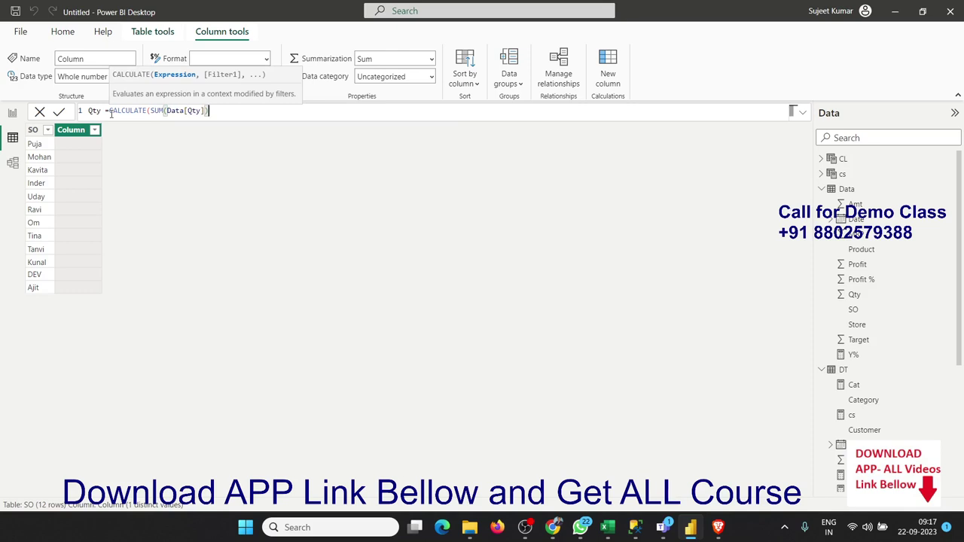
{"action": "type", "text": ","}
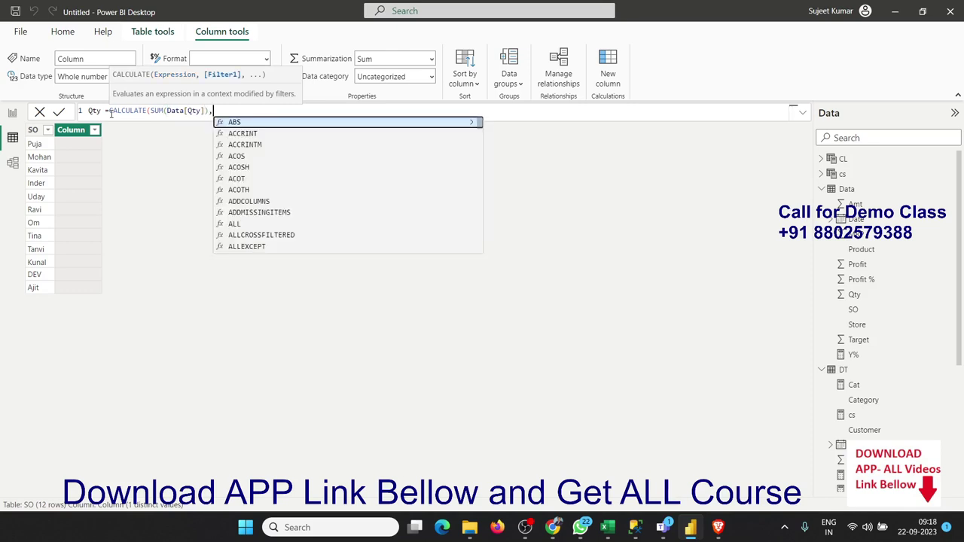
{"action": "type", "text": "so"}
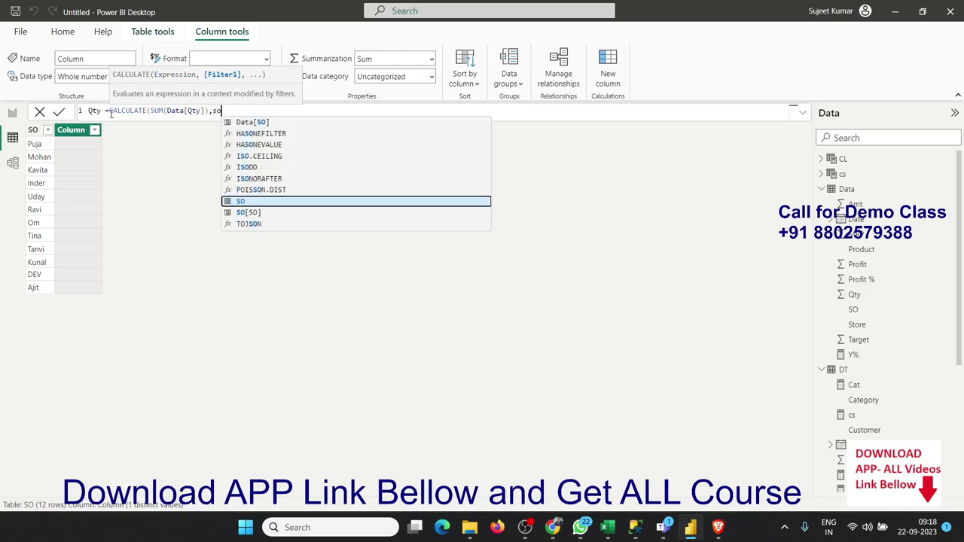
{"action": "key", "text": "Down"}
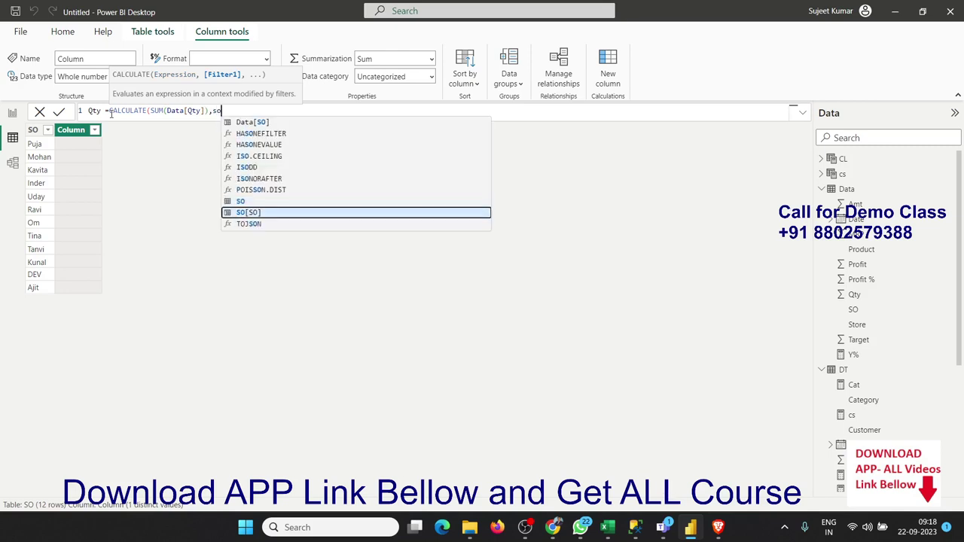
{"action": "key", "text": "Up"}
{"action": "key", "text": "Up"}
{"action": "key", "text": "Up"}
{"action": "key", "text": "Up"}
{"action": "key", "text": "Up"}
{"action": "key", "text": "Tab"}
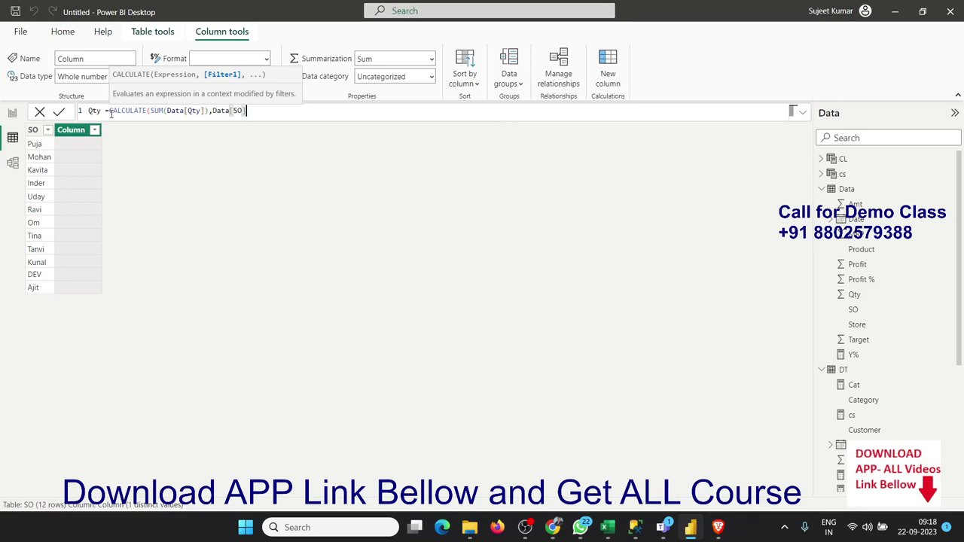
{"action": "type", "text": "=so"}
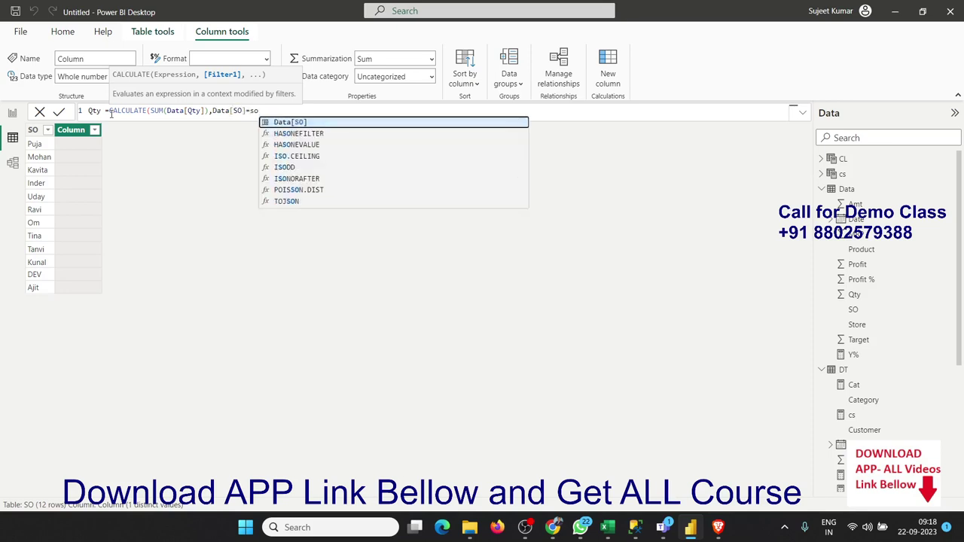
{"action": "key", "text": "Tab"}
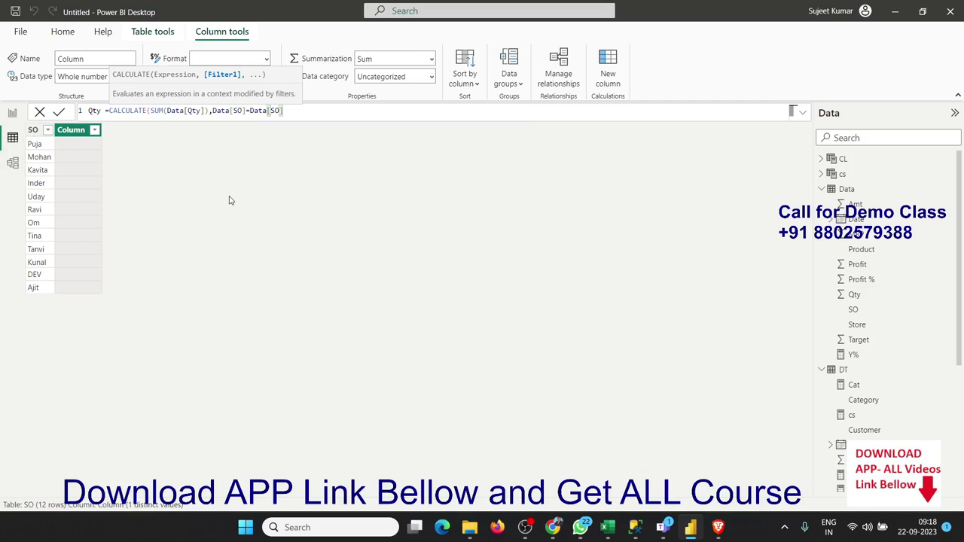
{"action": "type", "text": ")"}
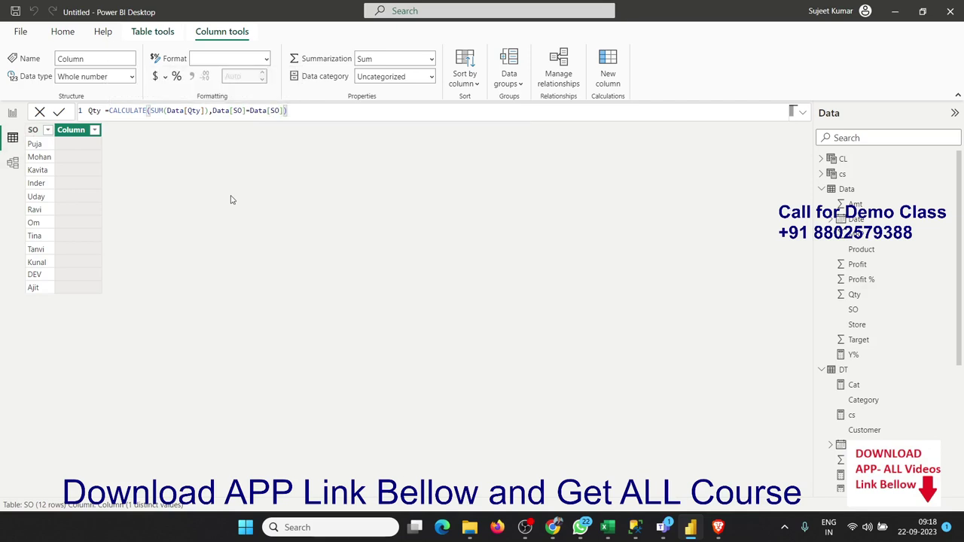
{"action": "key", "text": "Return"}
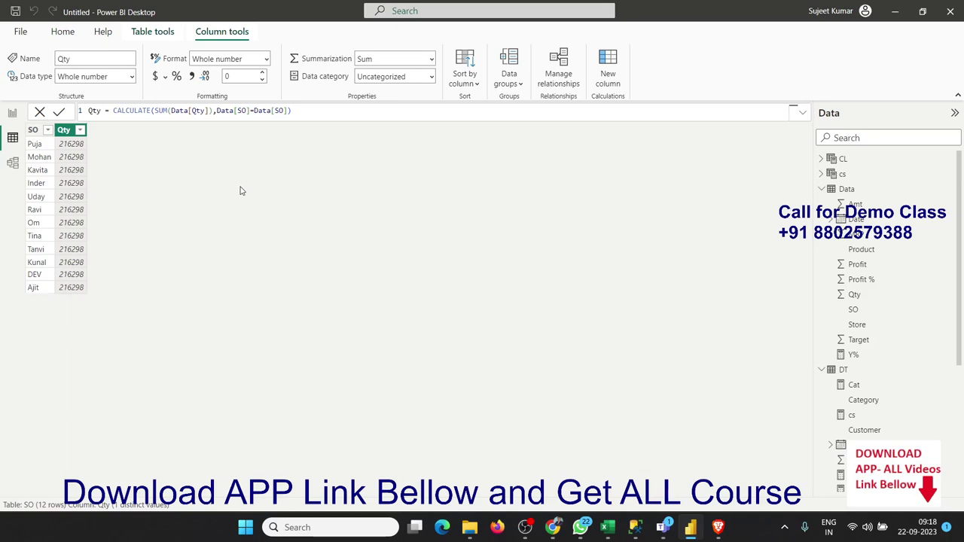
- Change the Qty column's filter to Data[SO]=so[qo], yielding #ERROR, then return to the report
{"action": "double_click", "coordinate": [259, 113]}
{"action": "type", "text": "Data"}
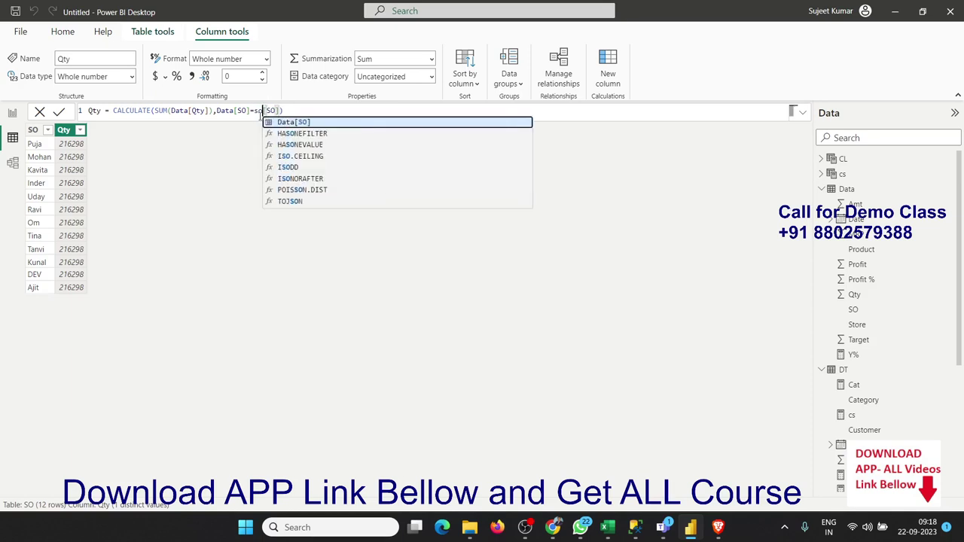
{"action": "key", "text": "Tab"}
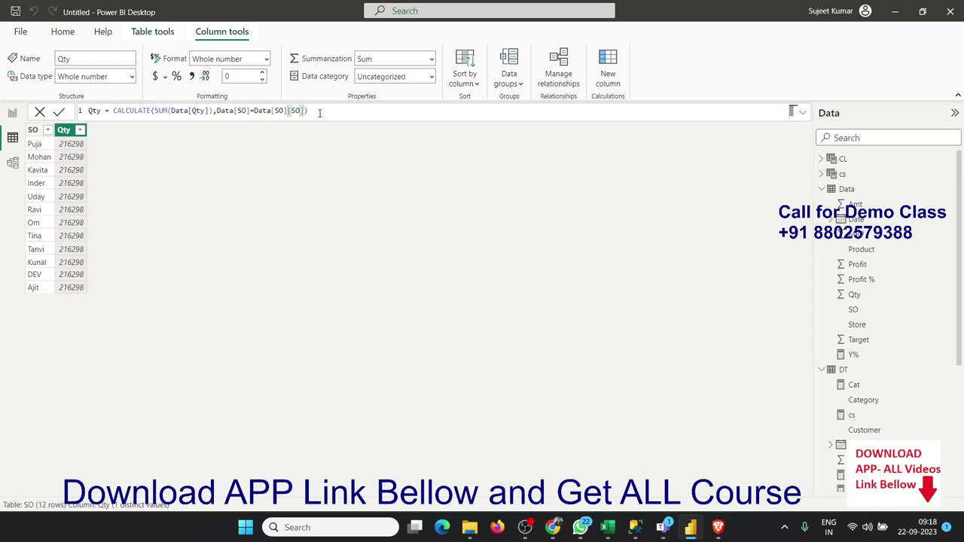
{"action": "left_click_drag", "start_coordinate": [319, 113], "coordinate": [254, 112]}
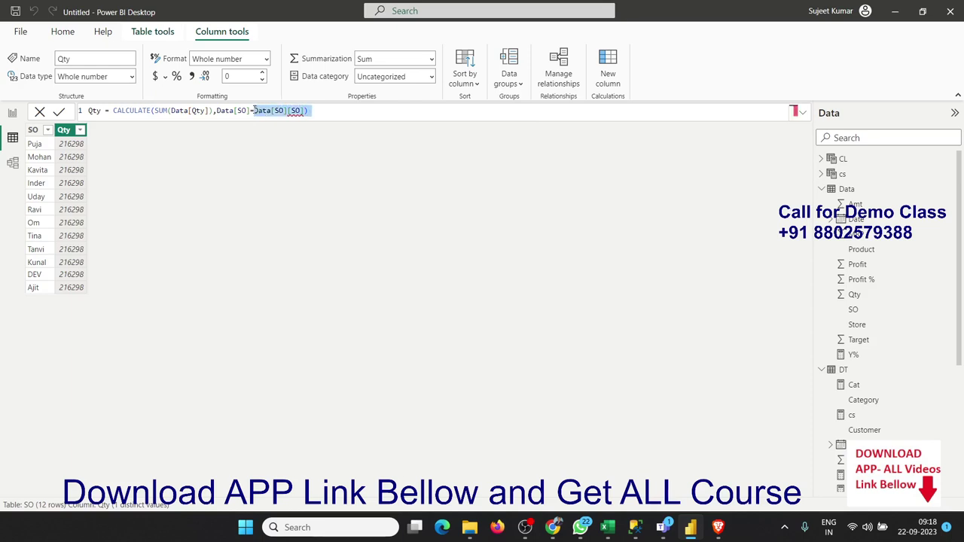
{"action": "type", "text": "so"}
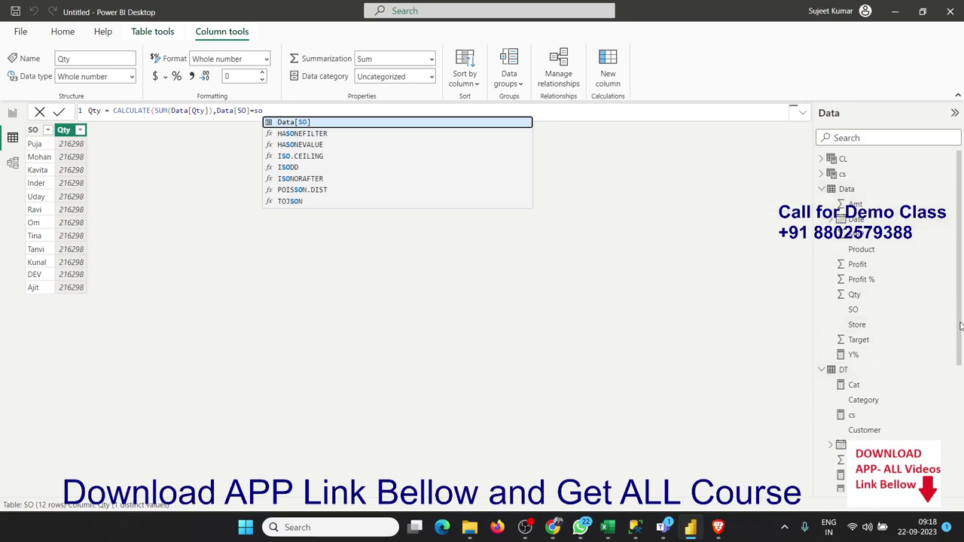
{"action": "left_click_drag", "start_coordinate": [960, 325], "coordinate": [960, 465]}
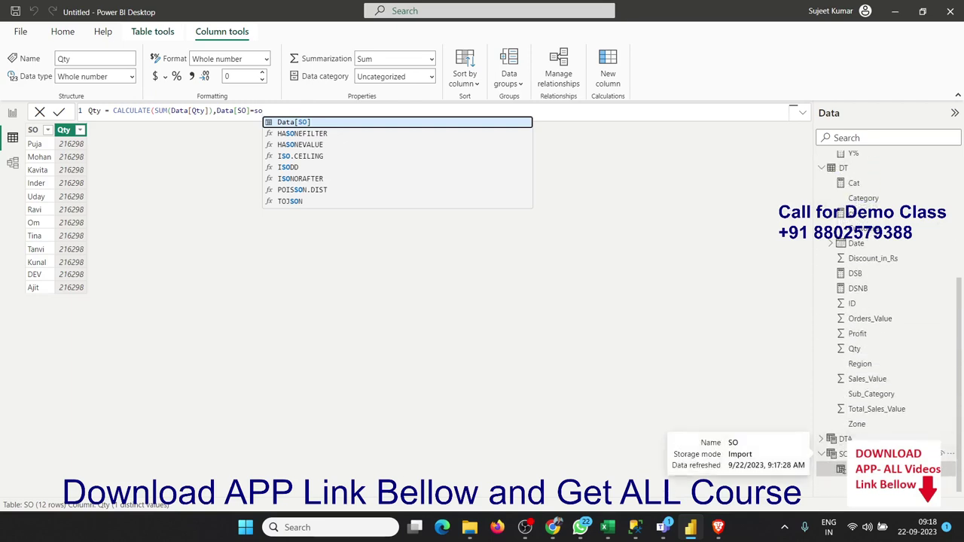
{"action": "type", "text": "["}
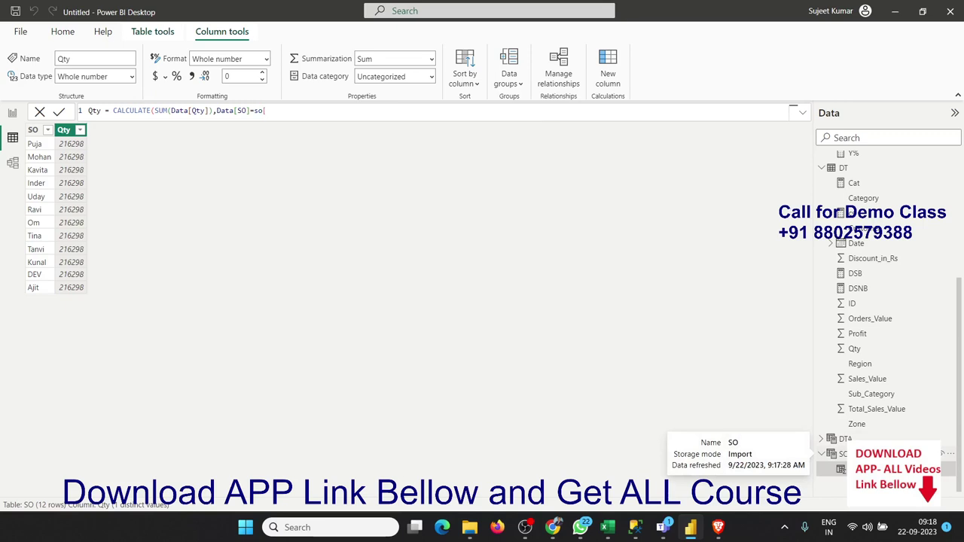
{"action": "type", "text": "qo"}
{"action": "type", "text": "])"}
{"action": "key", "text": "Return"}
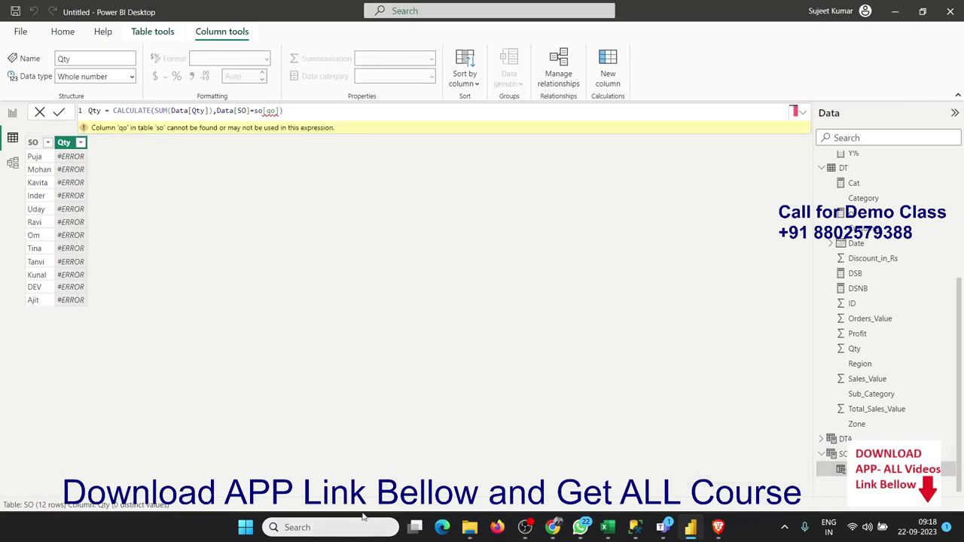
{"action": "left_click_drag", "start_coordinate": [219, 111], "coordinate": [319, 110]}
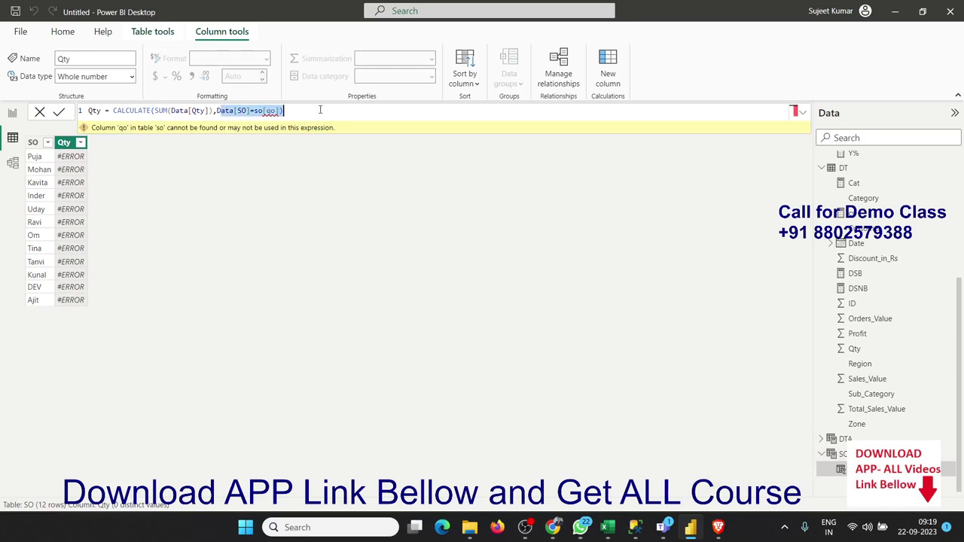
{"action": "left_click", "coordinate": [12, 113]}
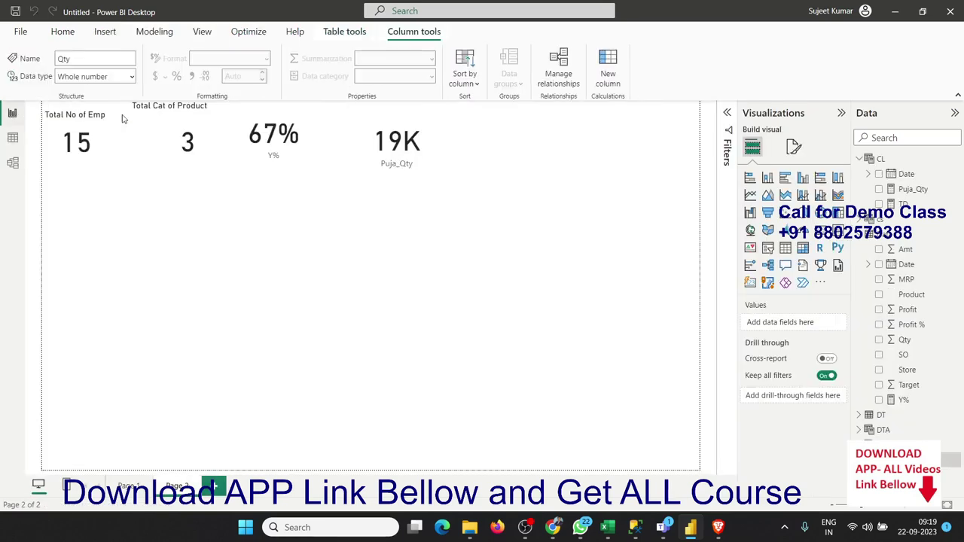
- Shrink the 19K Puja_Qty card and show the SO table's ALL(Data[SO]) formula
{"action": "left_click", "coordinate": [378, 139]}
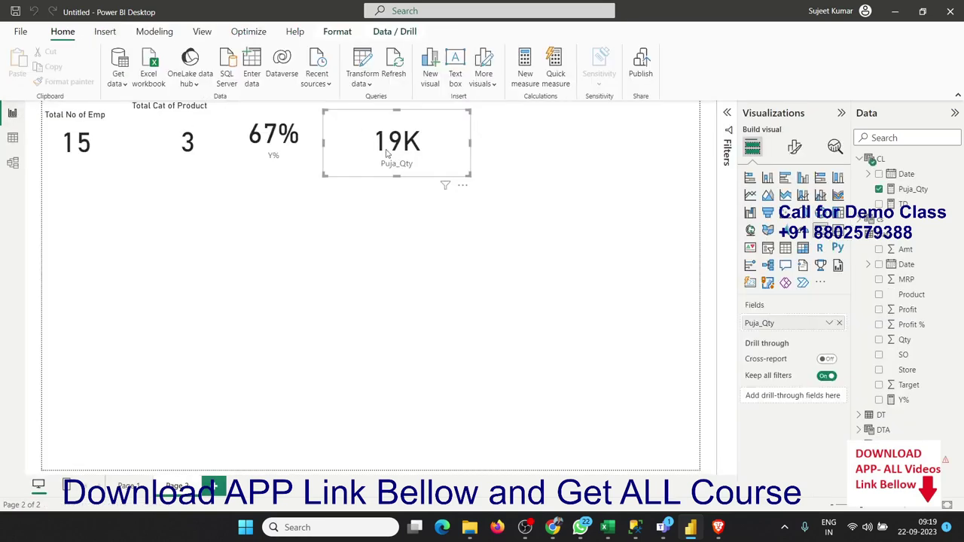
{"action": "left_click_drag", "start_coordinate": [470, 175], "coordinate": [431, 167]}
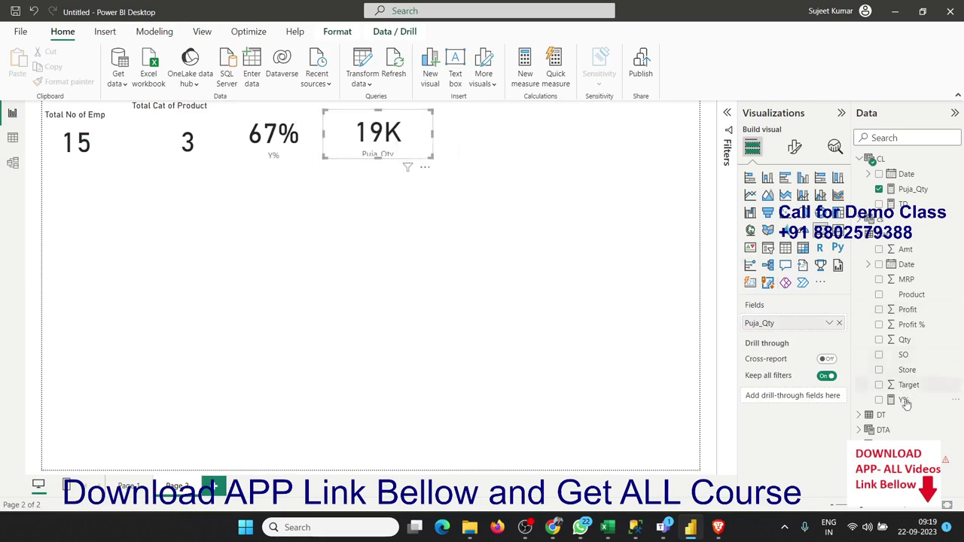
{"action": "left_click", "coordinate": [904, 445]}
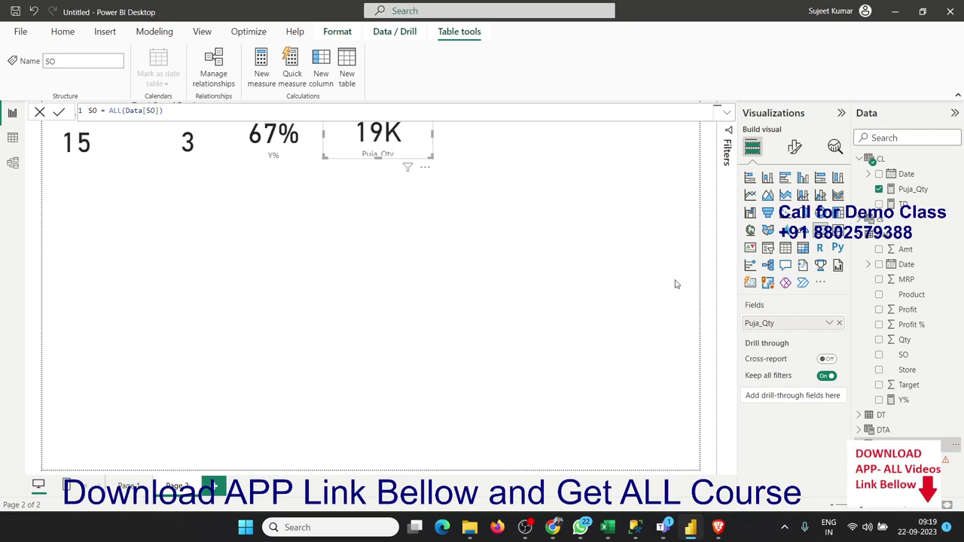
- Open the Puja_Qty formula for editing with the cursor before "Puja"
{"action": "left_click", "coordinate": [482, 254]}
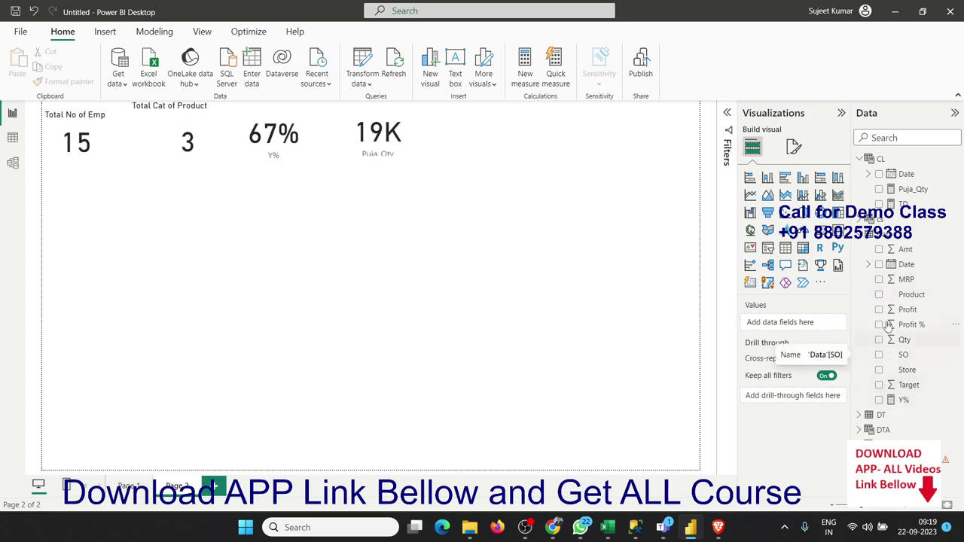
{"action": "left_click", "coordinate": [889, 195]}
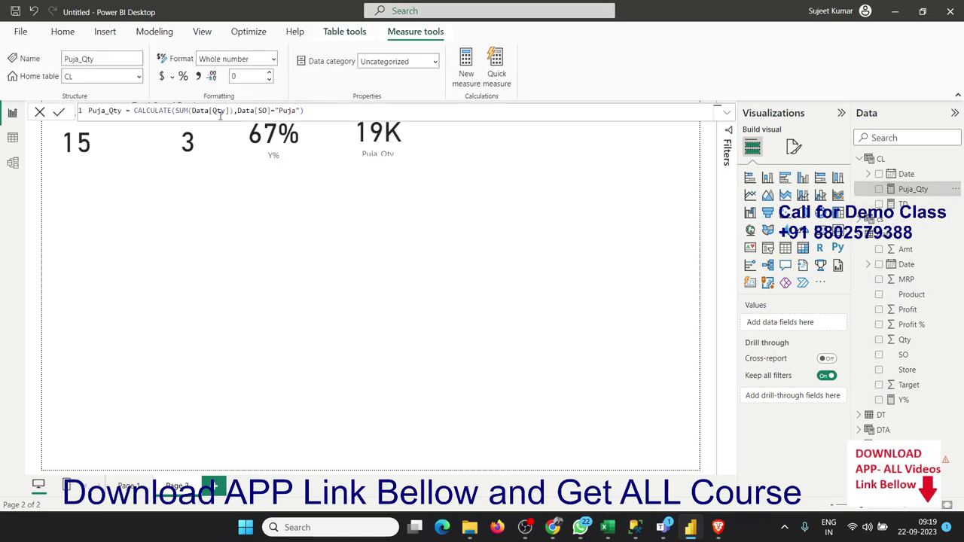
{"action": "left_click", "coordinate": [279, 111]}
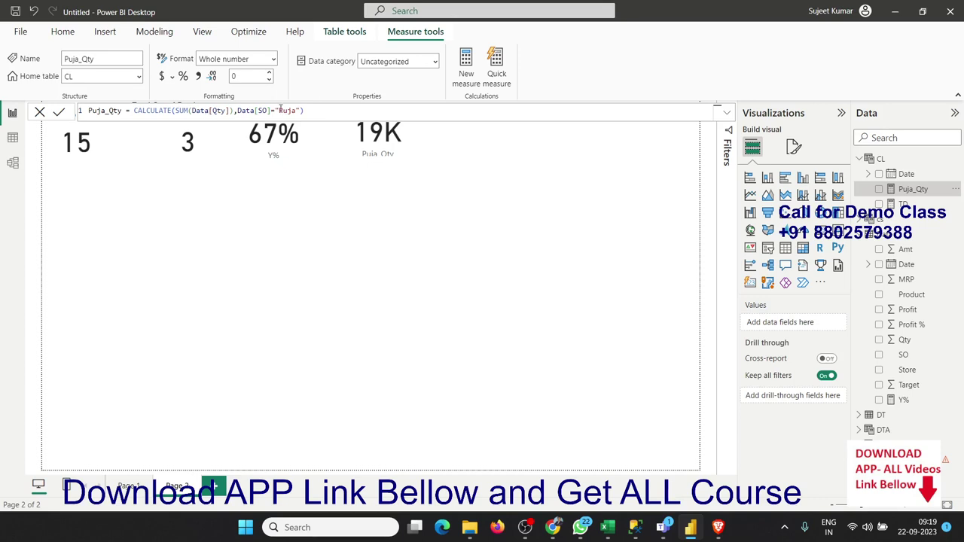